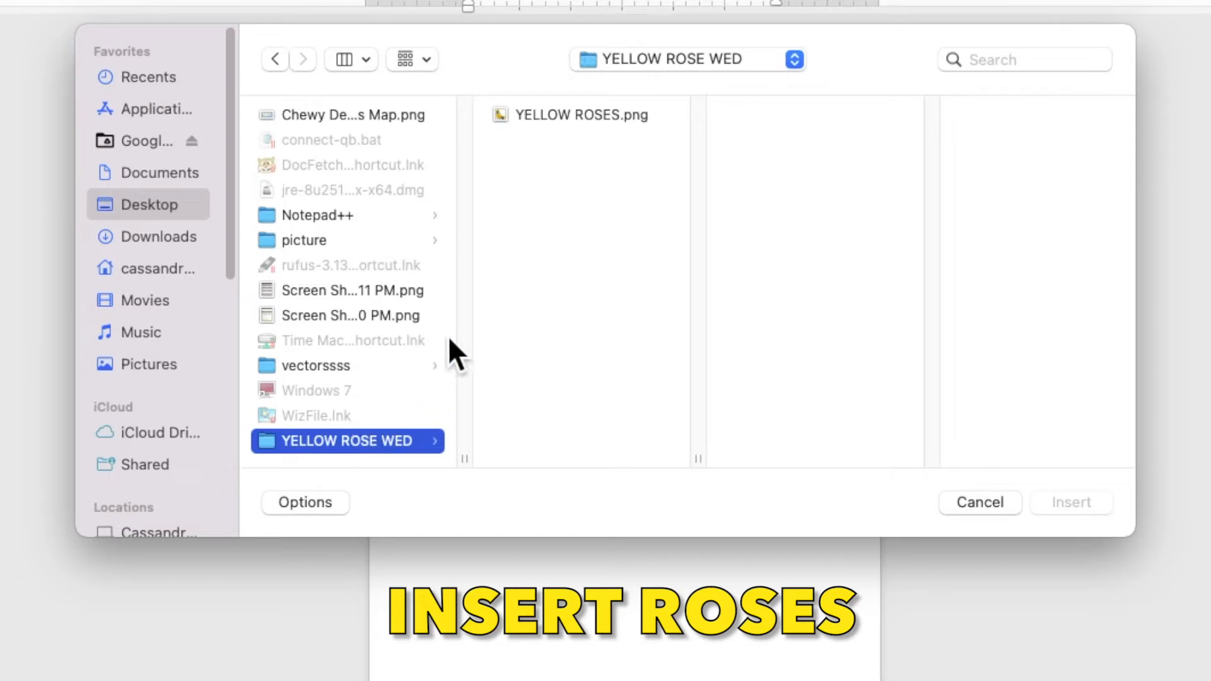
- Insert YELLOW ROSES.png behind text, rotated a quarter turn, in the page's top-left corner
click(572, 115)
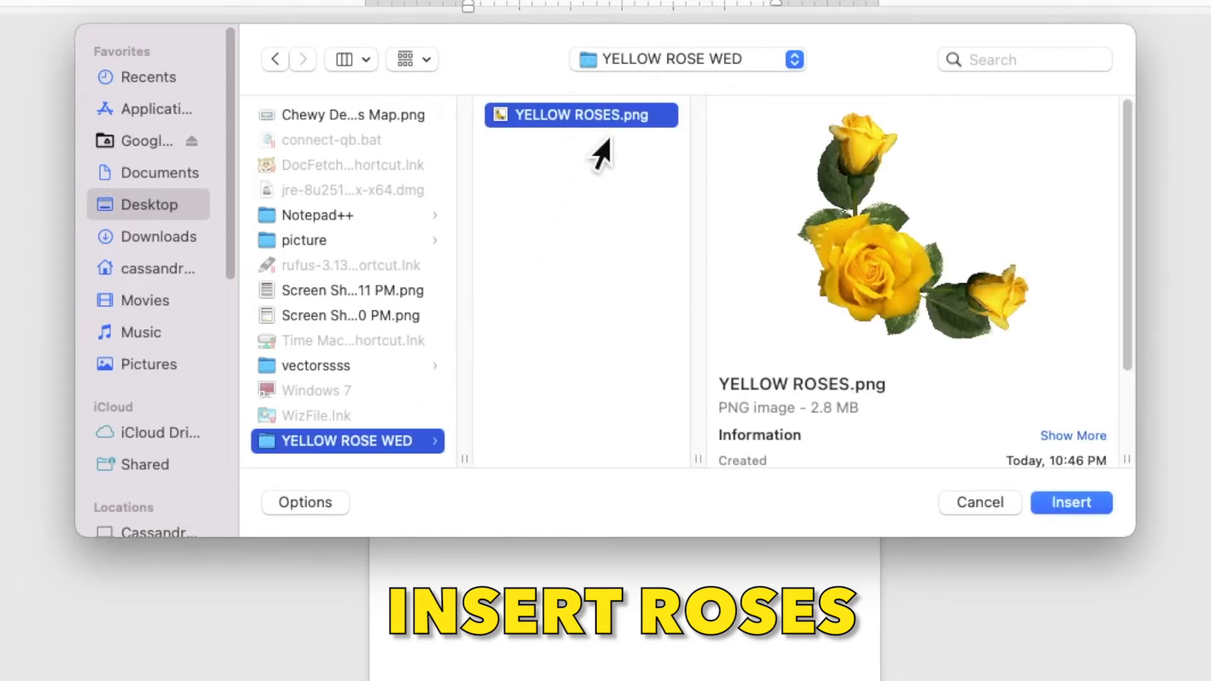
click(1101, 505)
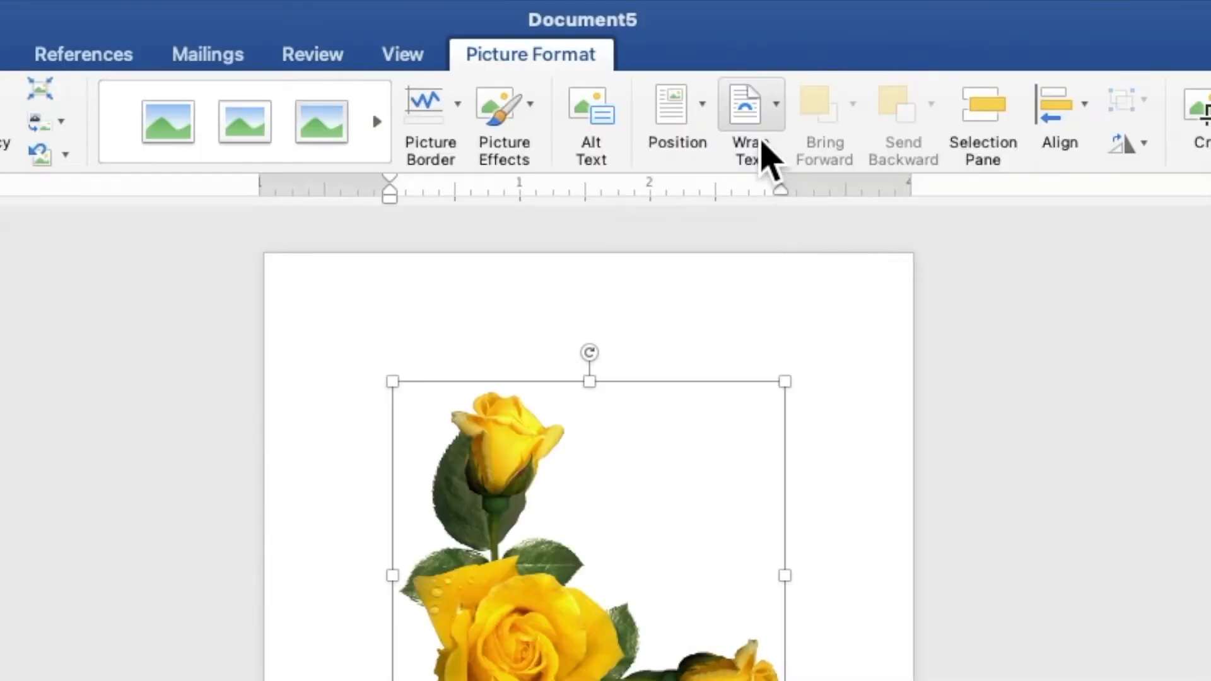
click(709, 44)
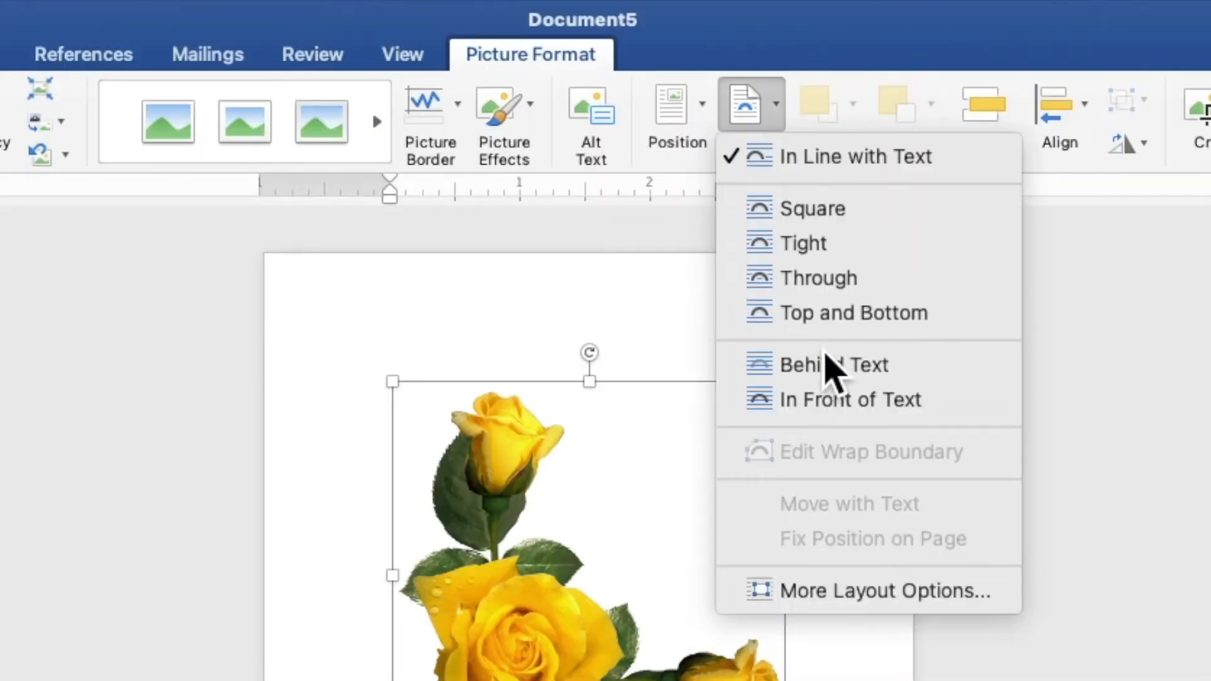
click(827, 369)
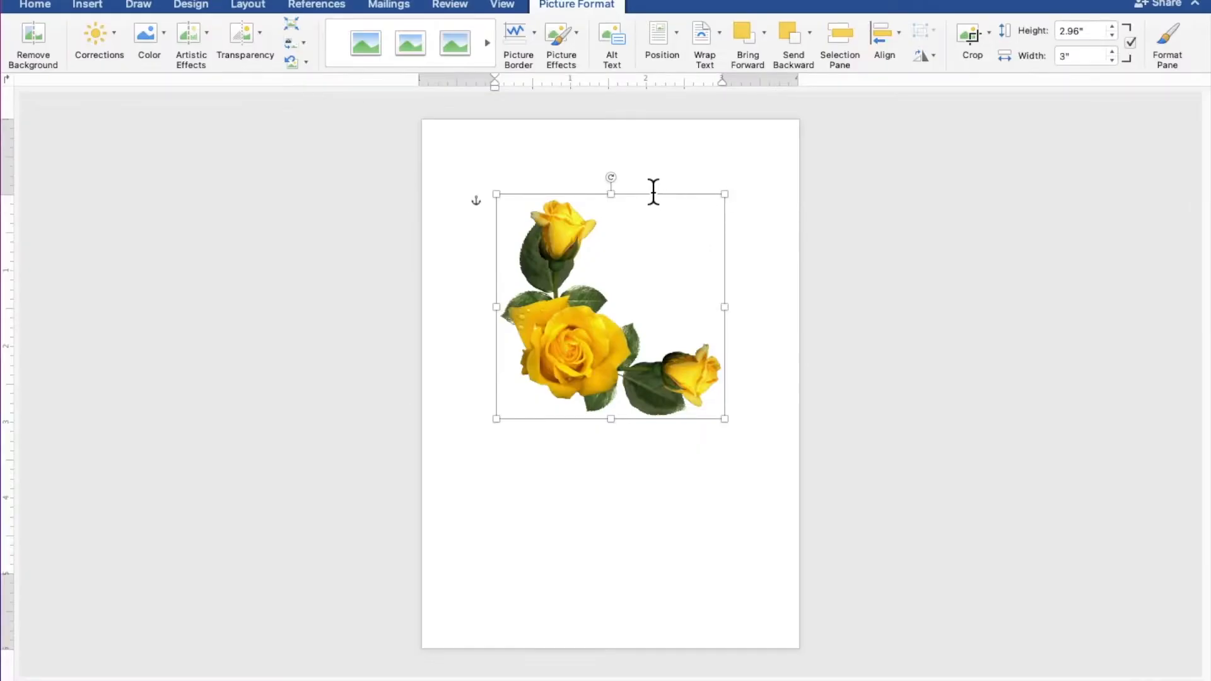
drag(634, 184, 738, 313)
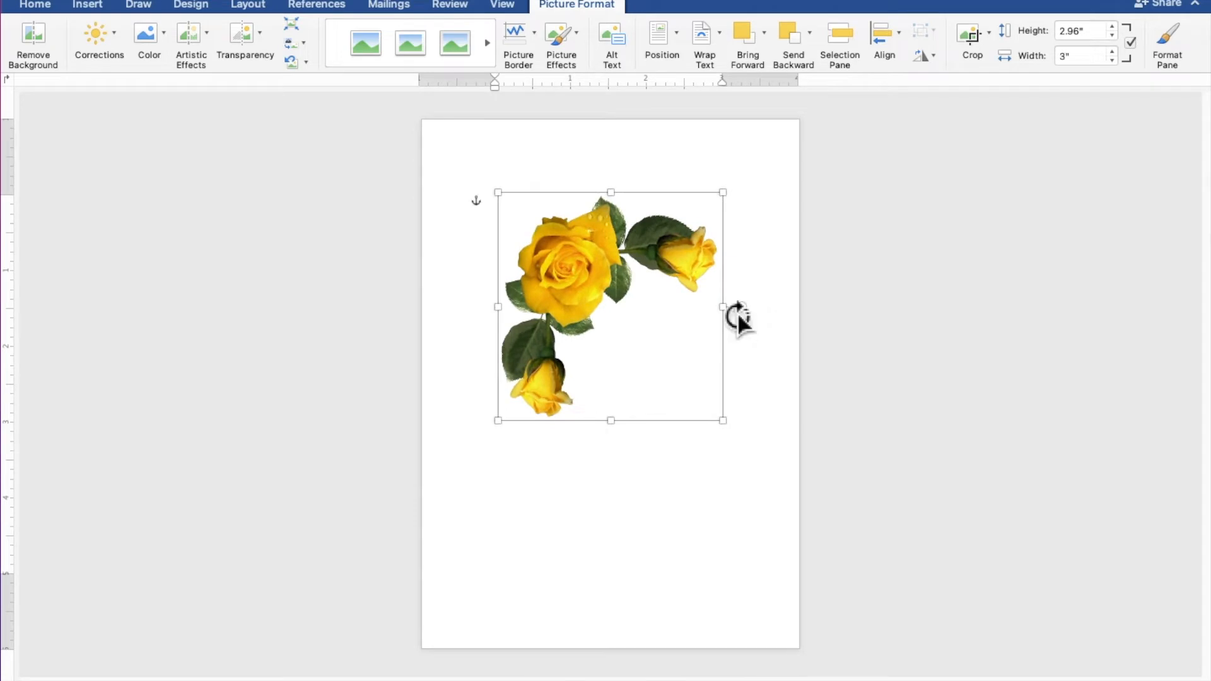
drag(674, 289, 558, 172)
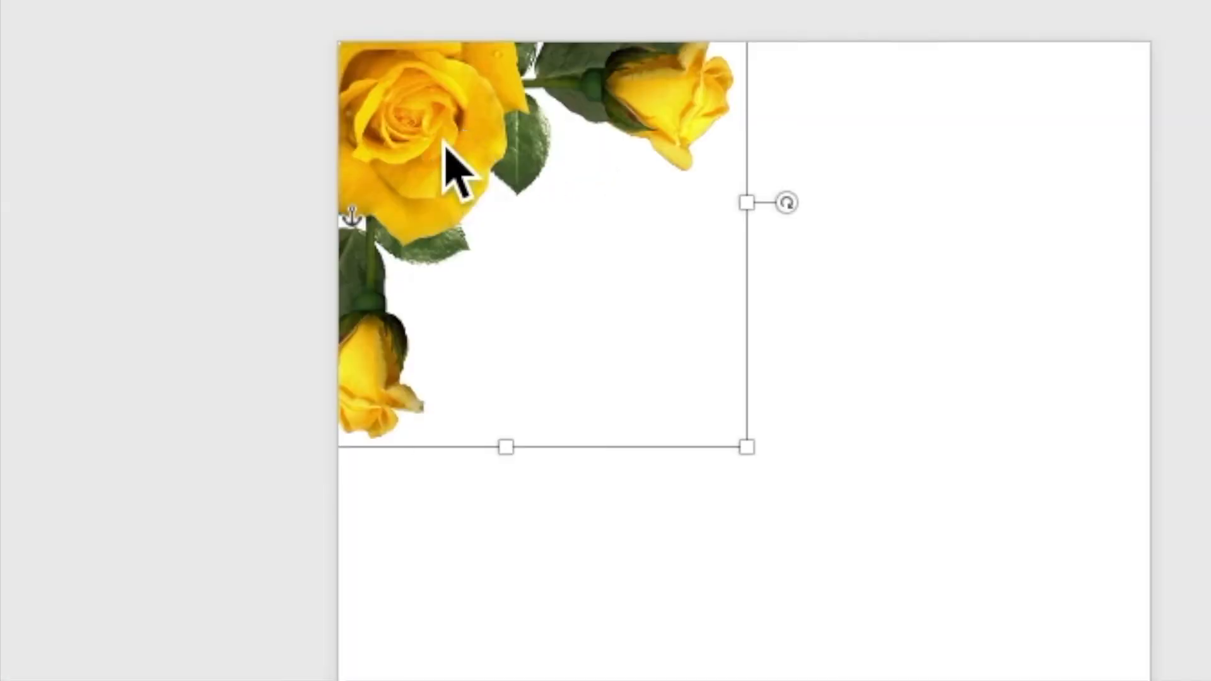
- Duplicate the rose picture and move the copy toward the middle of the page
right_click(476, 176)
click(473, 213)
right_click(455, 159)
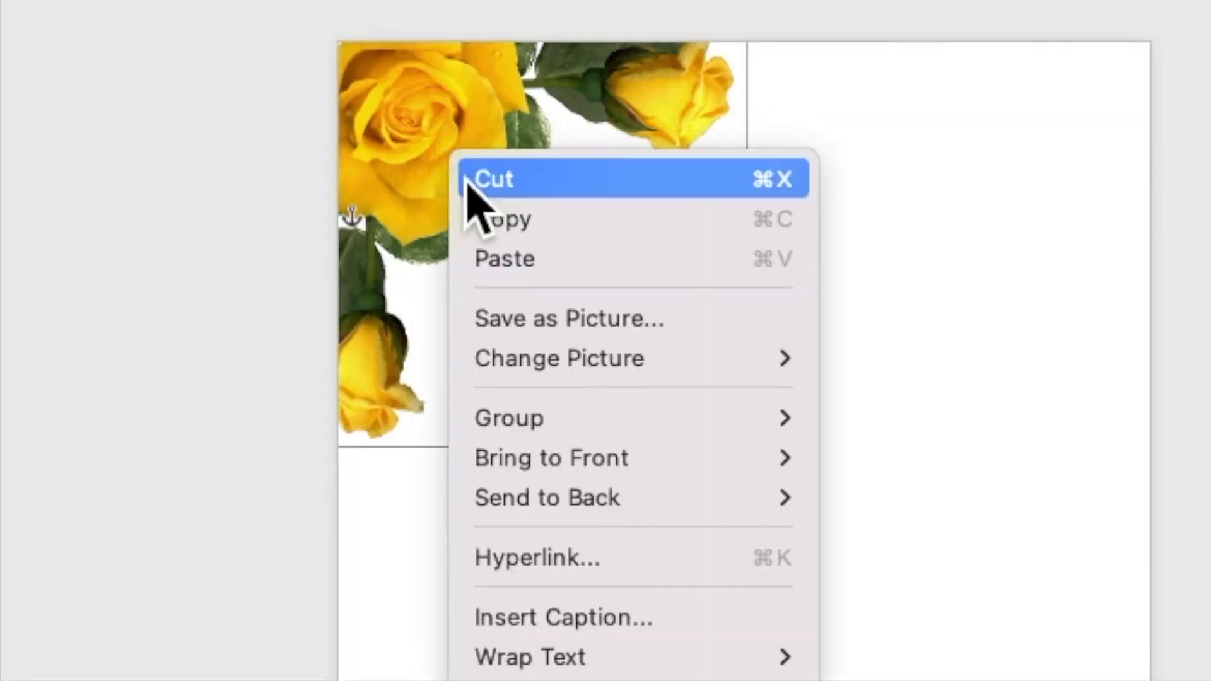
click(498, 264)
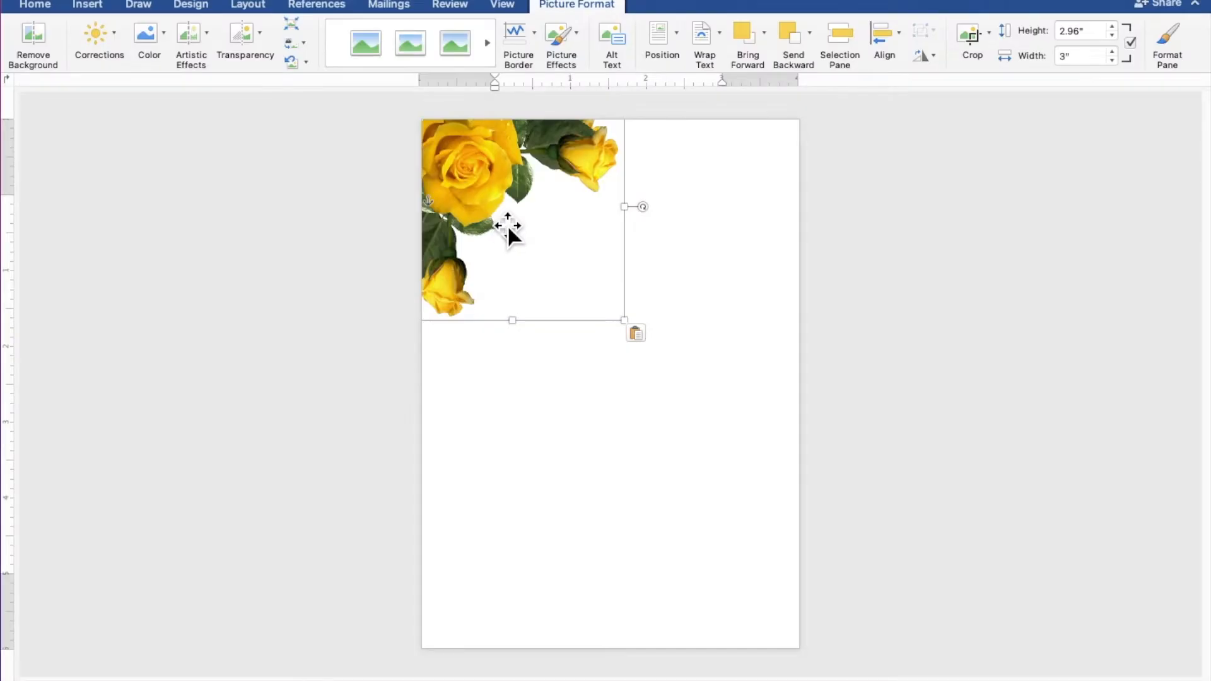
drag(507, 224, 606, 396)
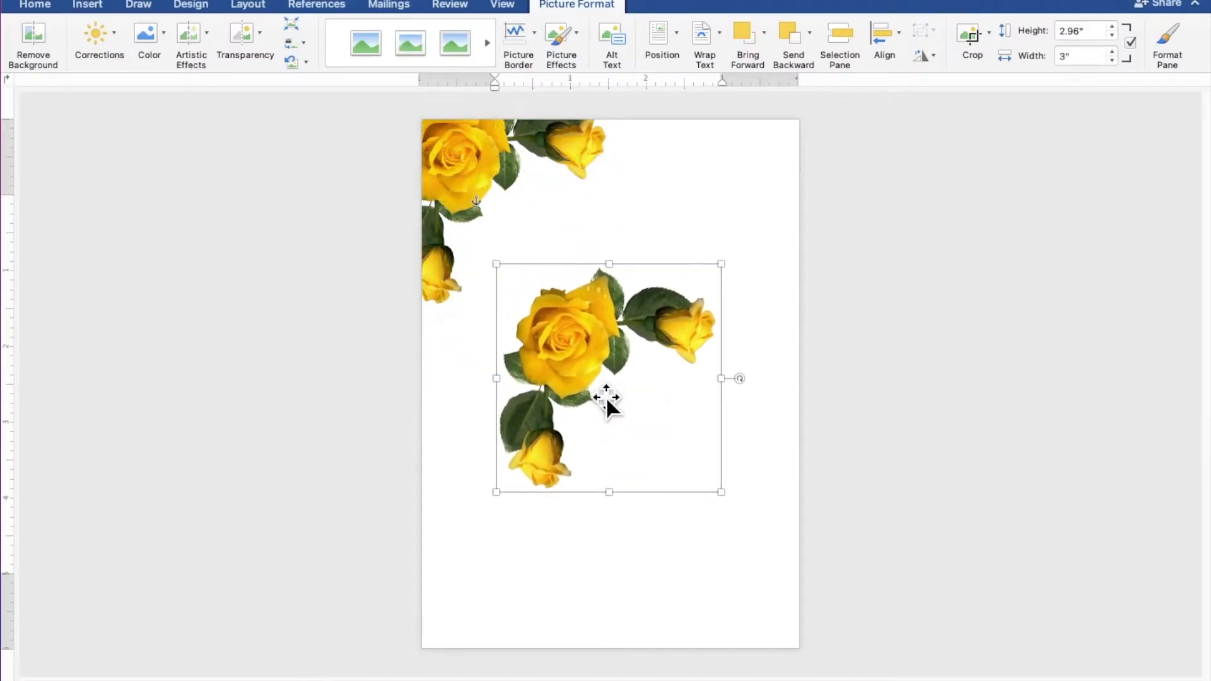
- Rotate the copied roses and enlarge them to about 5.59" by 5.51" in the lower-right corner
drag(750, 381, 513, 387)
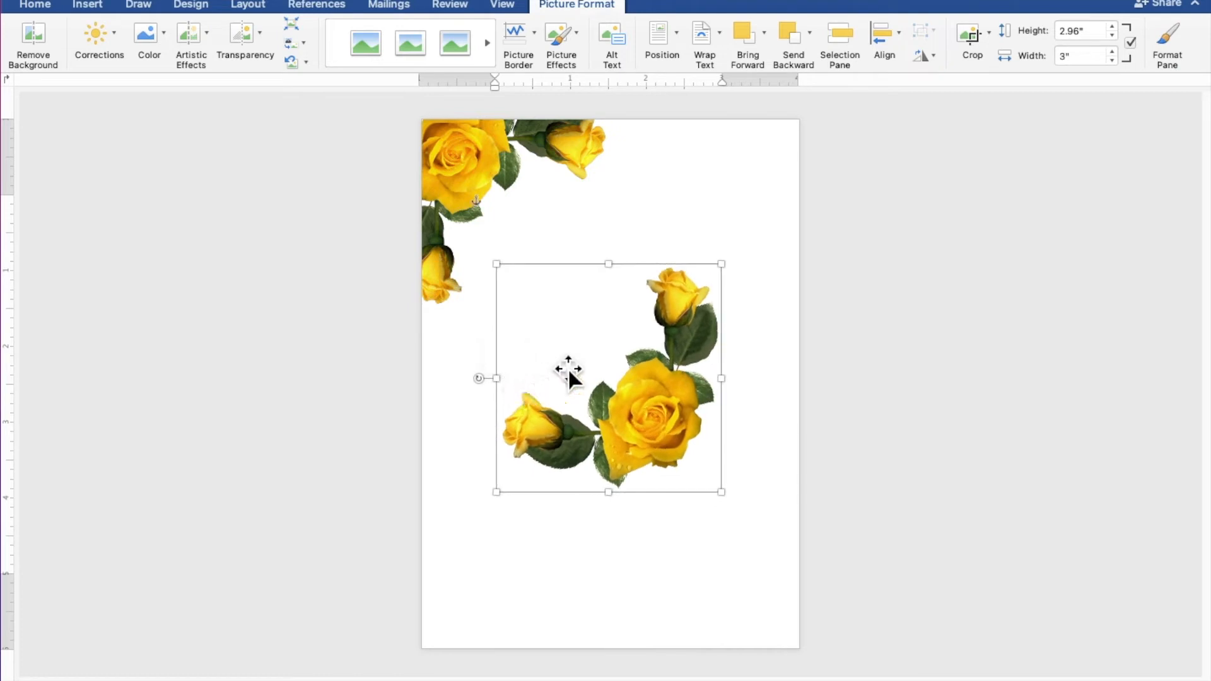
drag(614, 340, 727, 549)
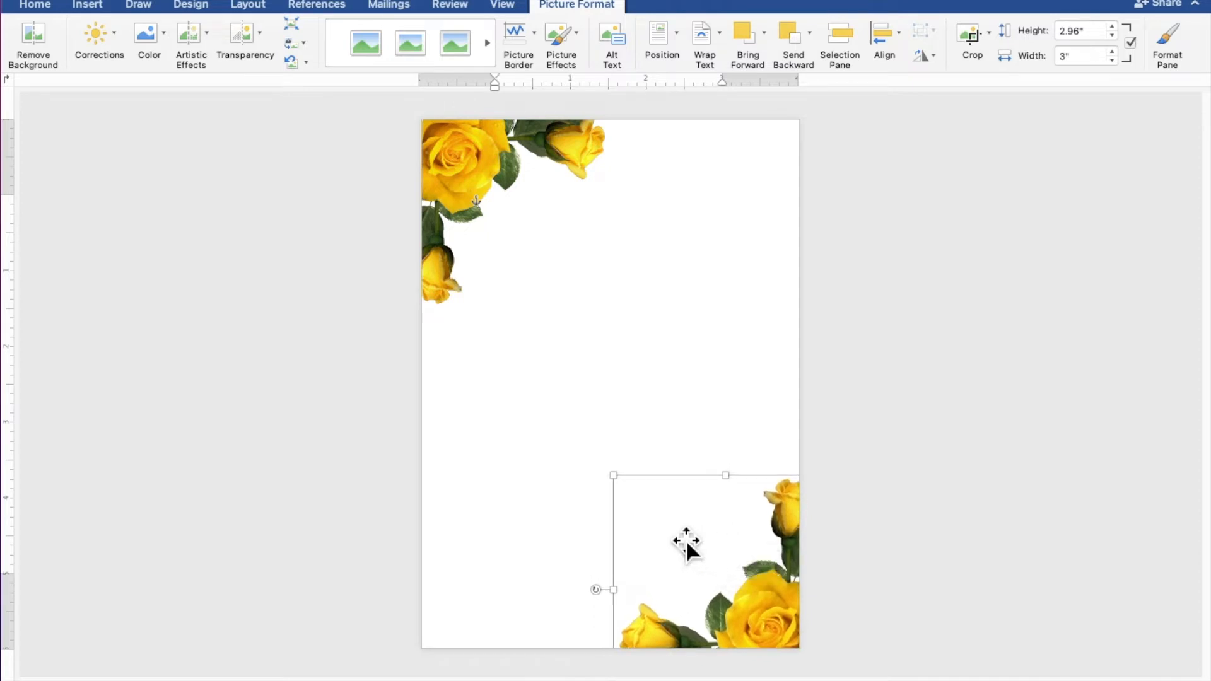
drag(627, 487, 432, 355)
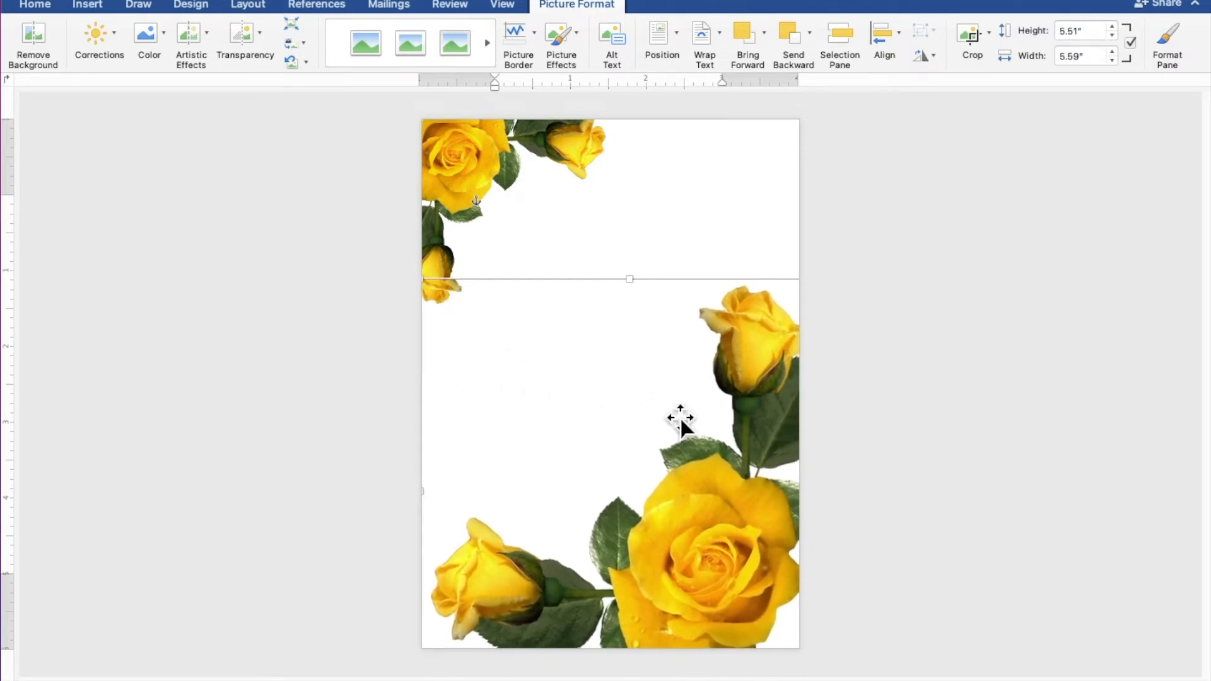
drag(703, 427, 716, 448)
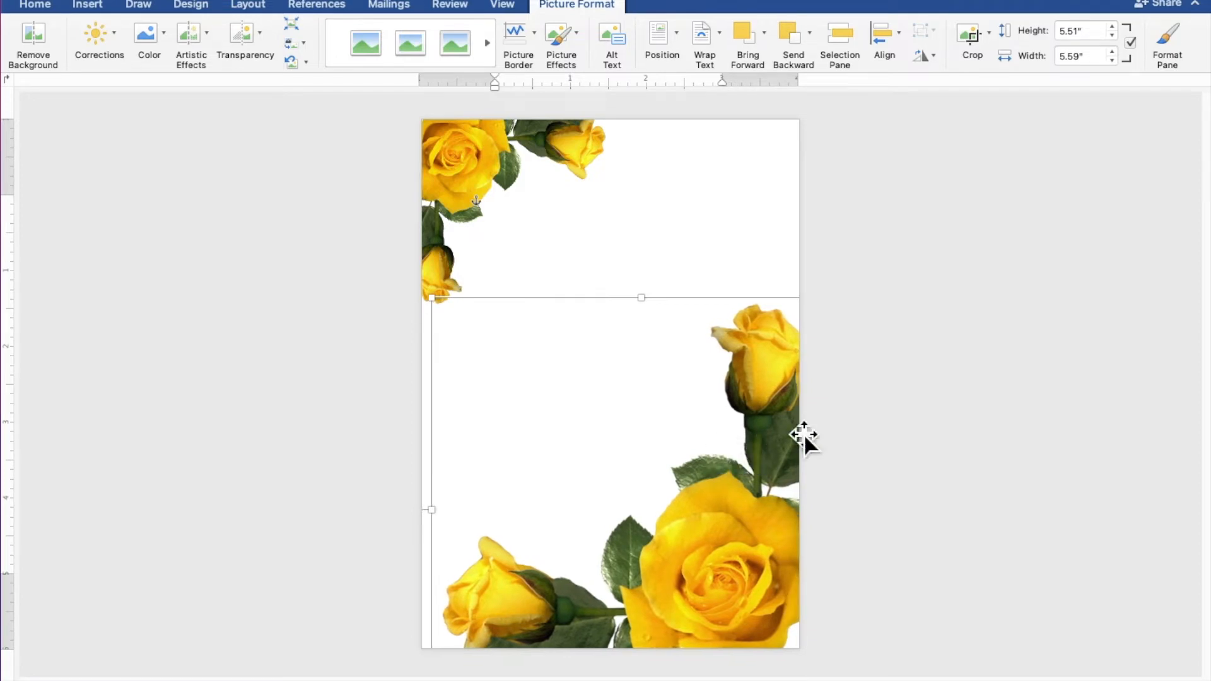
click(1002, 350)
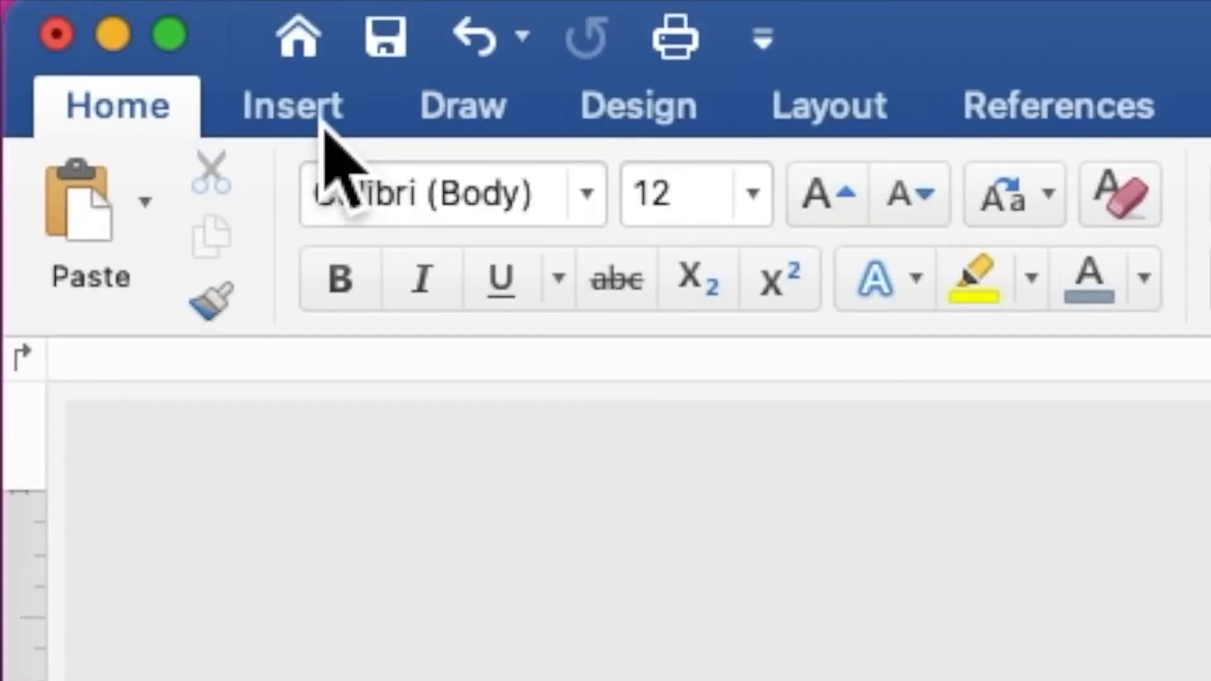
- Draw a tall octagon panel over the middle of the page
click(94, 9)
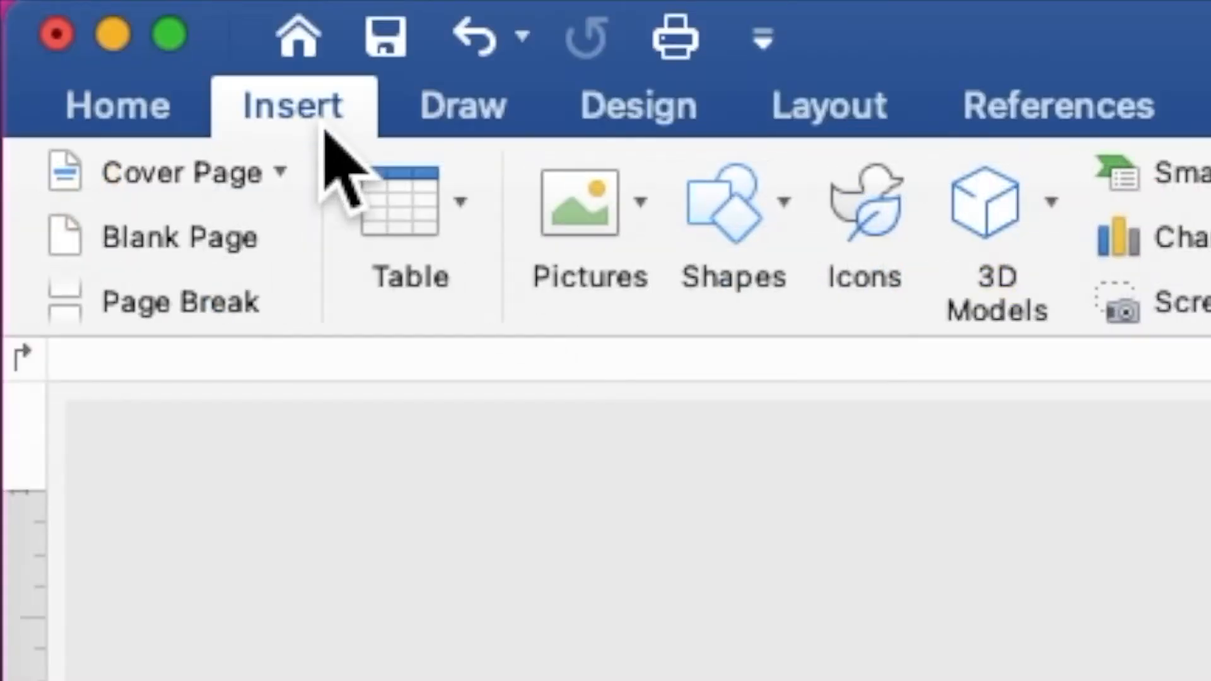
click(764, 230)
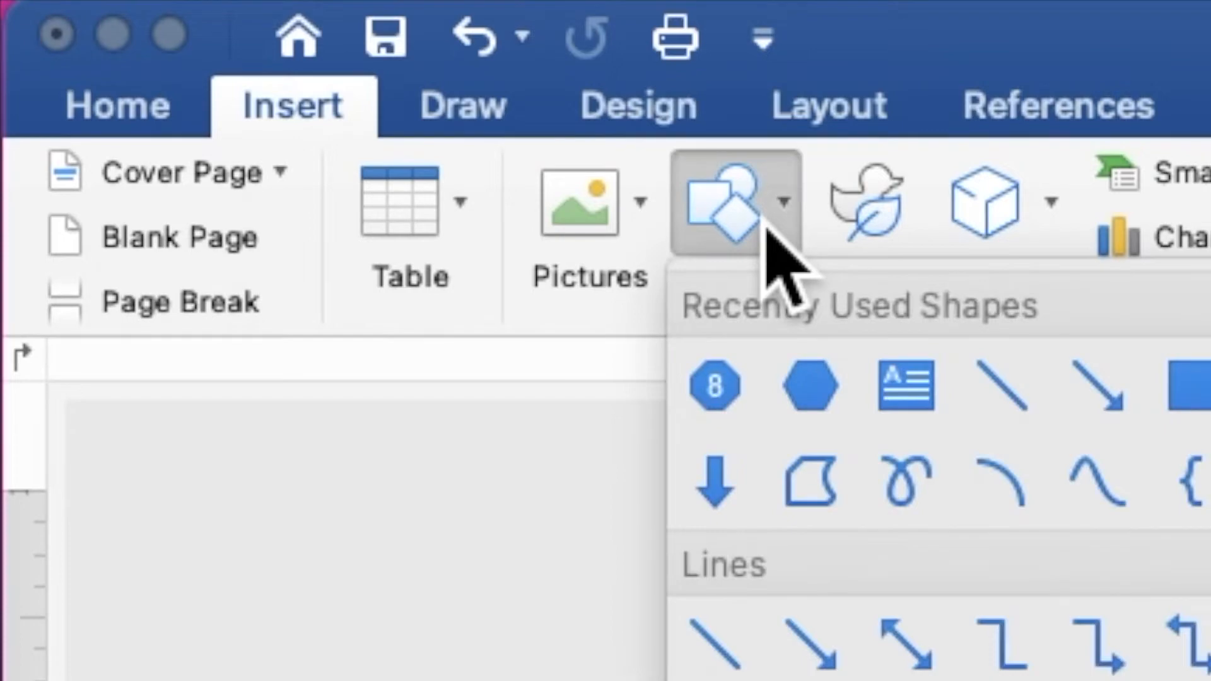
click(732, 390)
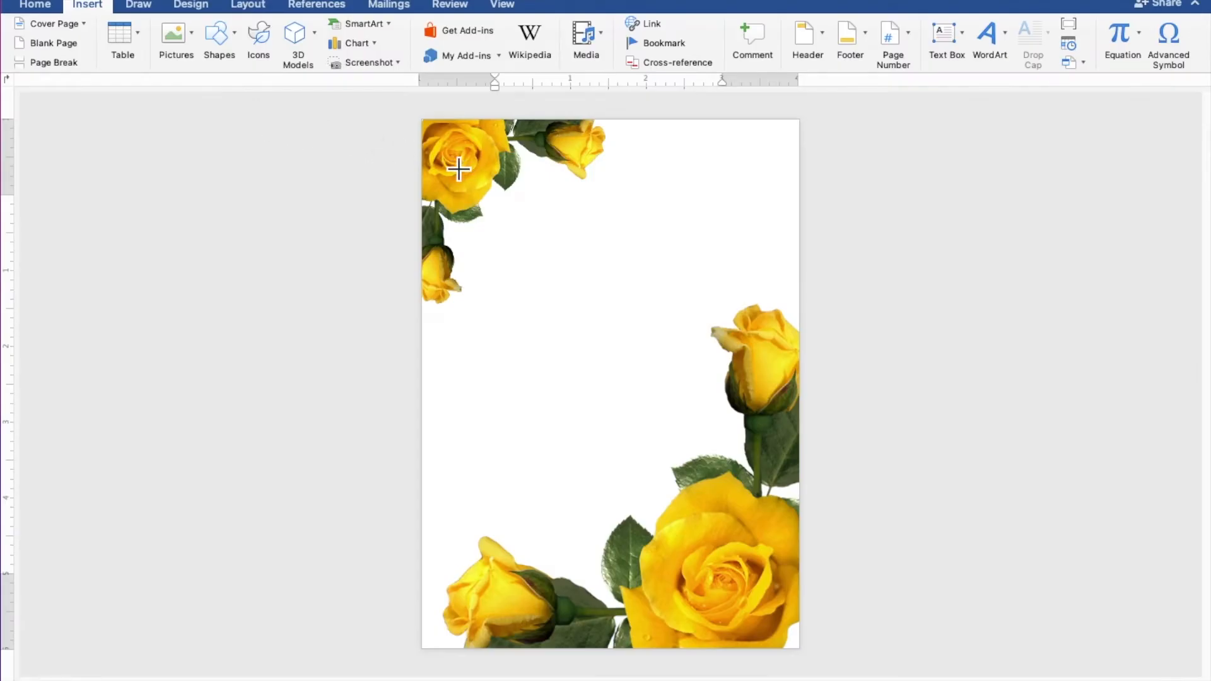
drag(464, 171, 708, 615)
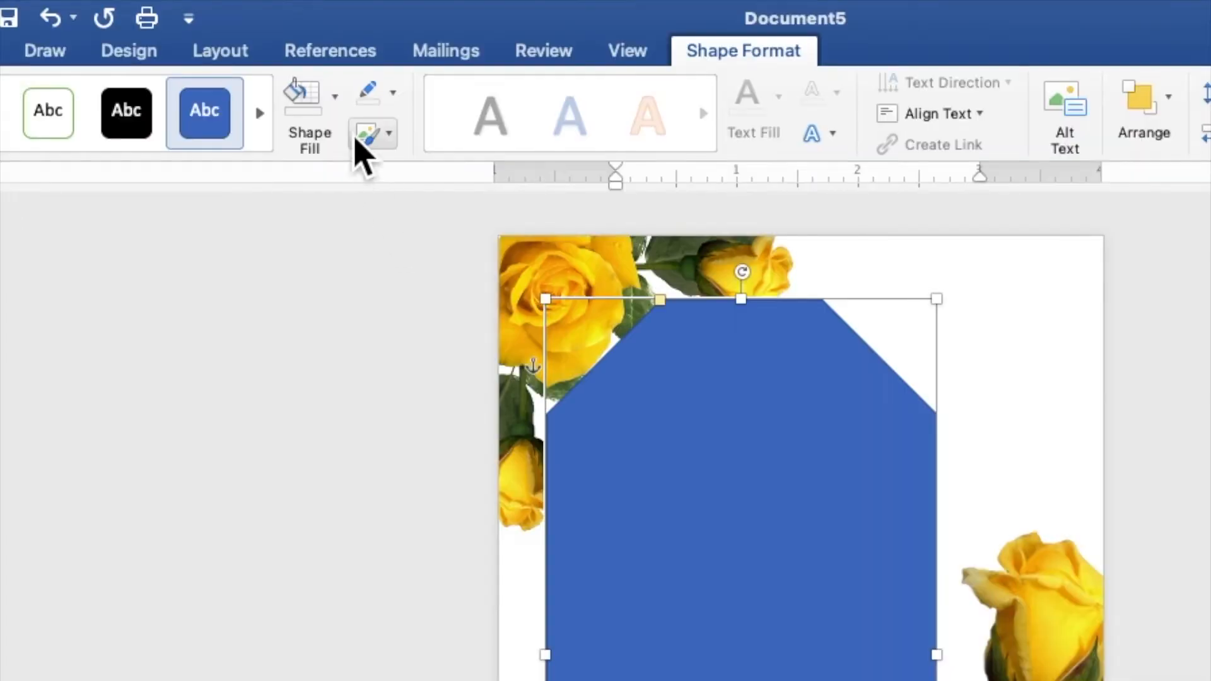
- Fill the panel cream with no outline and resize it to about 6.17" by 3.27"
click(320, 39)
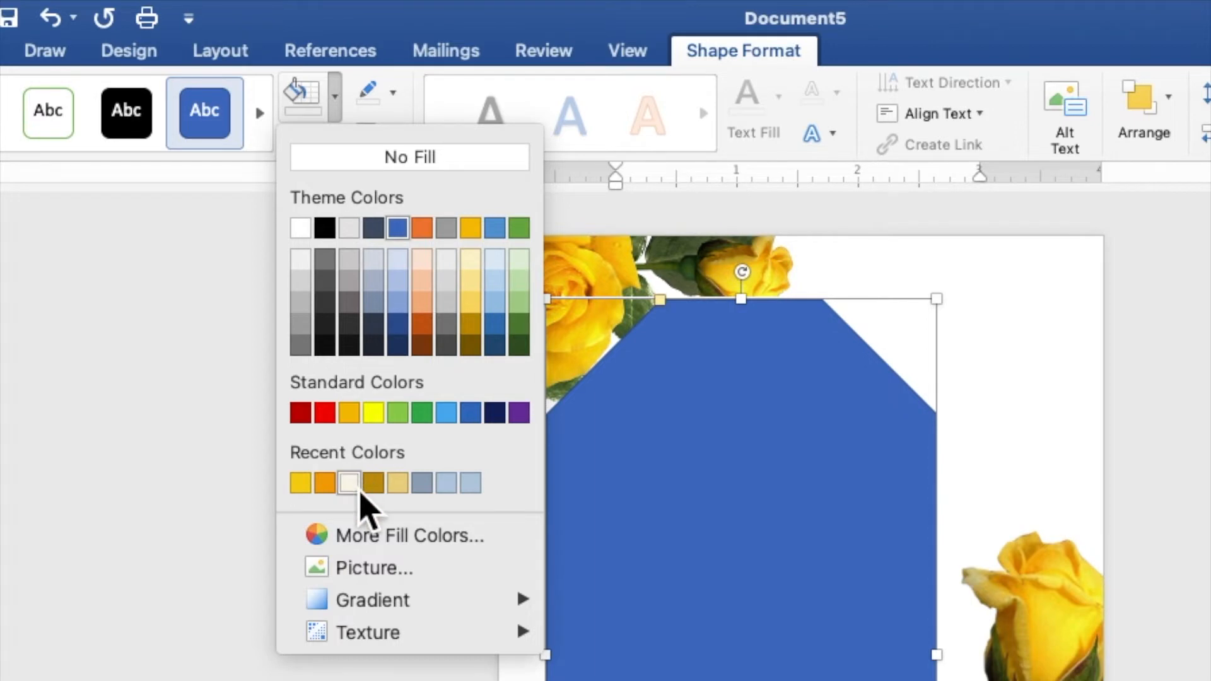
click(349, 483)
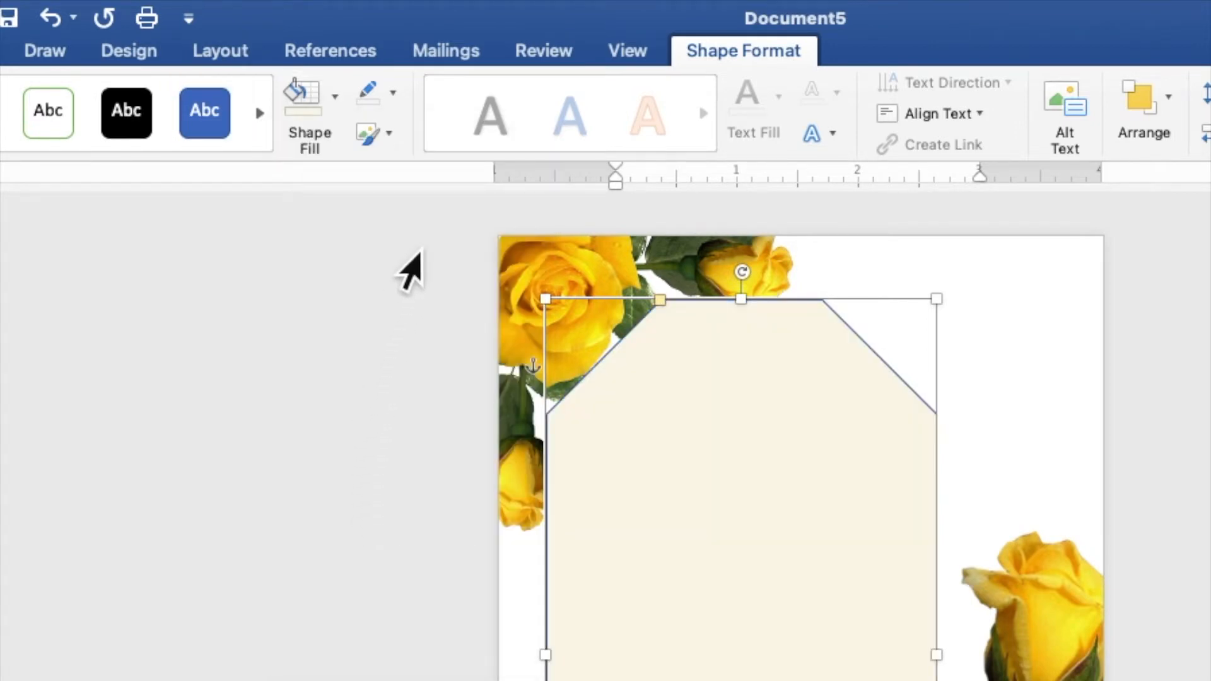
click(393, 93)
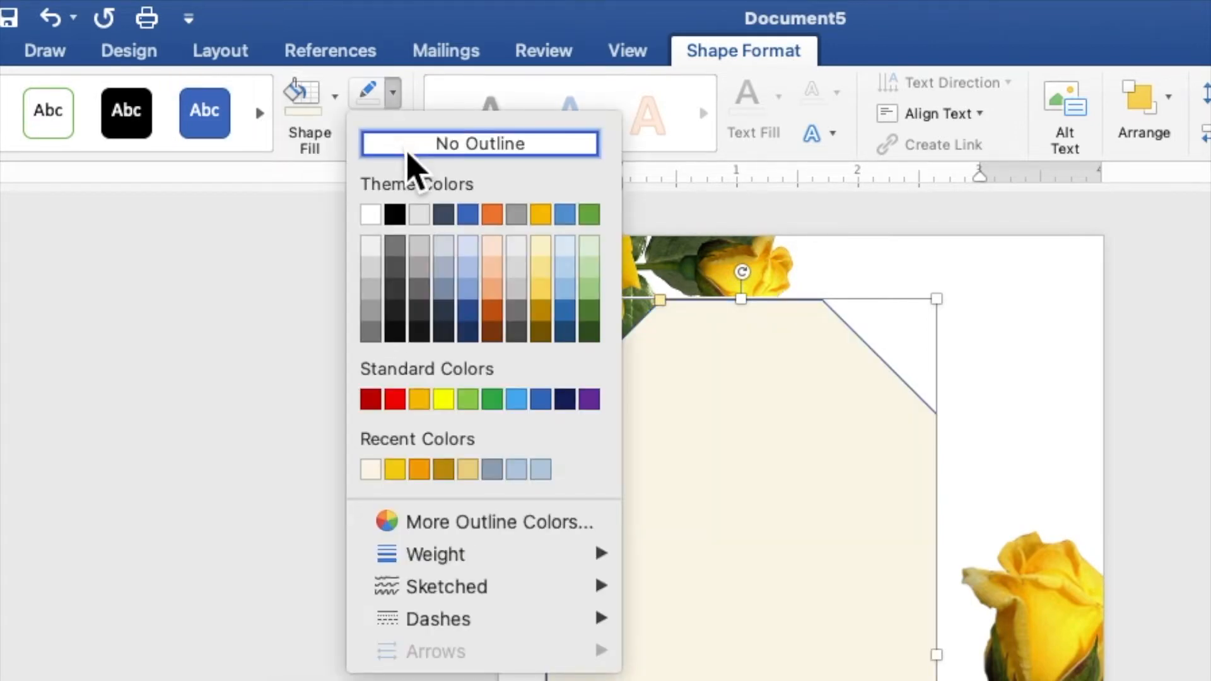
click(410, 167)
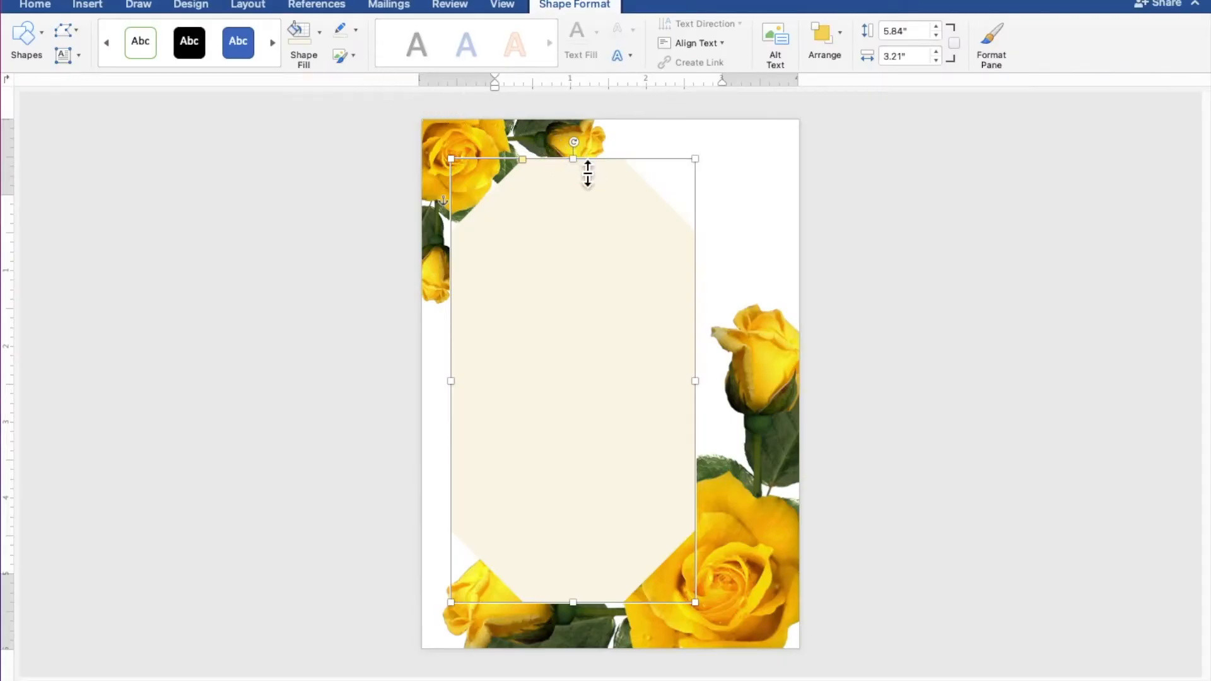
drag(587, 170, 577, 154)
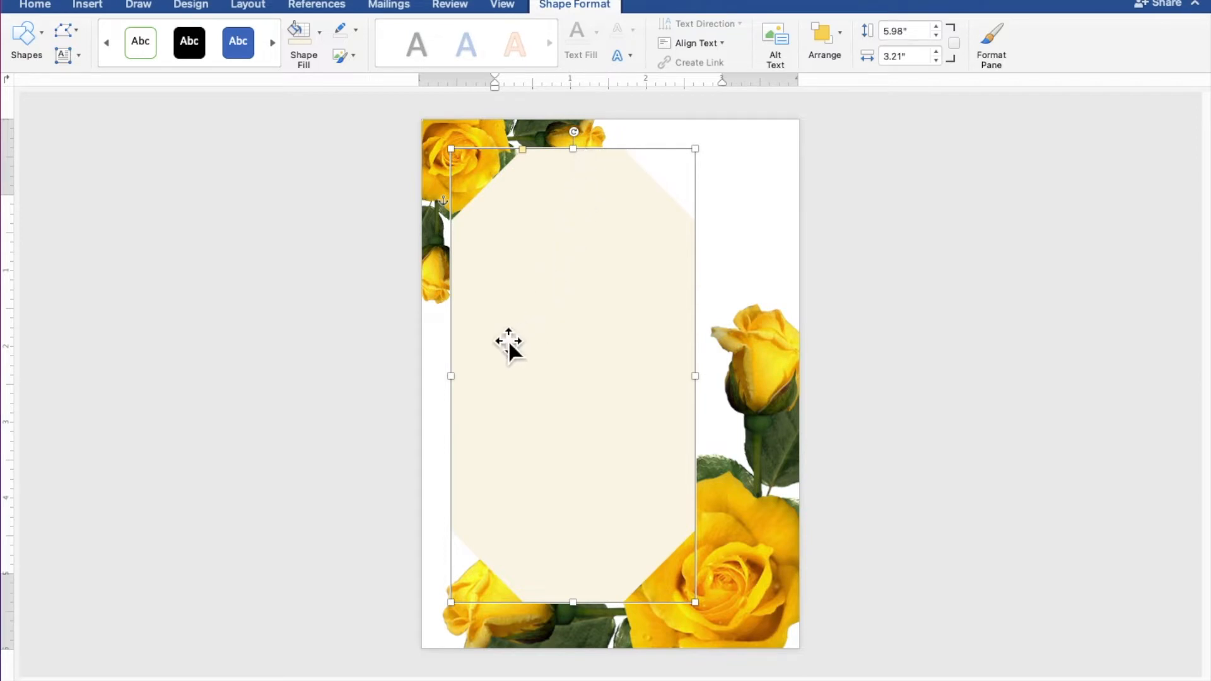
drag(464, 387, 459, 396)
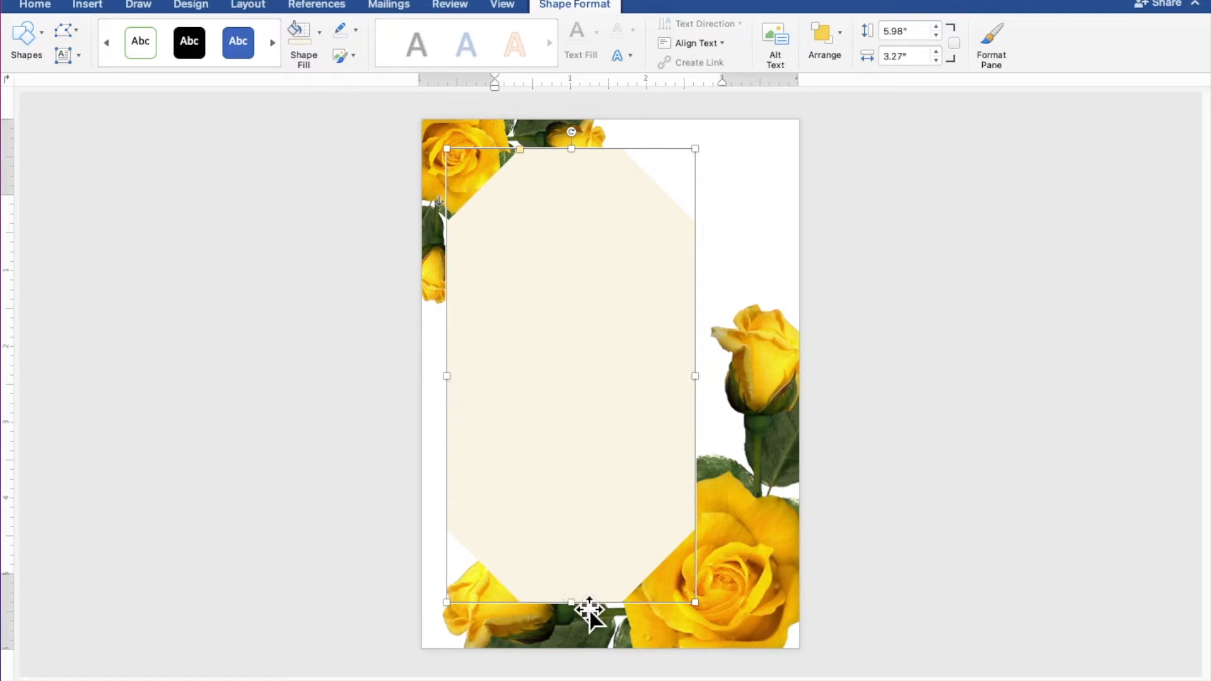
drag(589, 619, 589, 632)
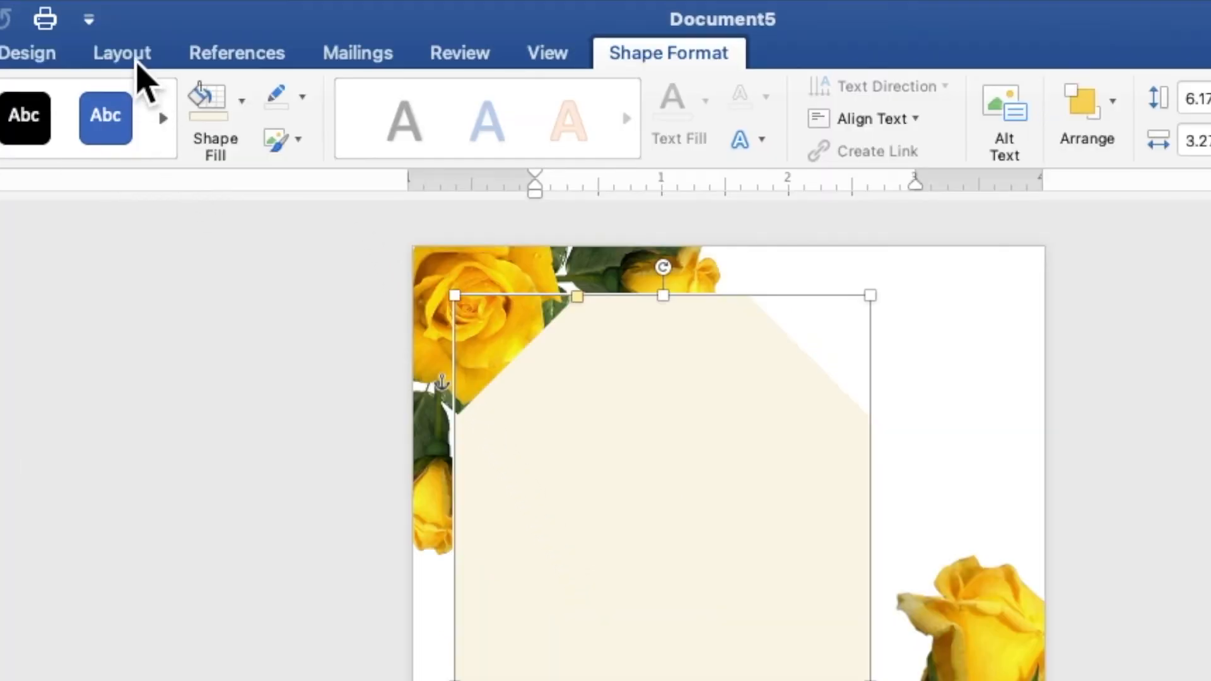
- Send the cream panel backward so the roses overlap its corners
click(256, 9)
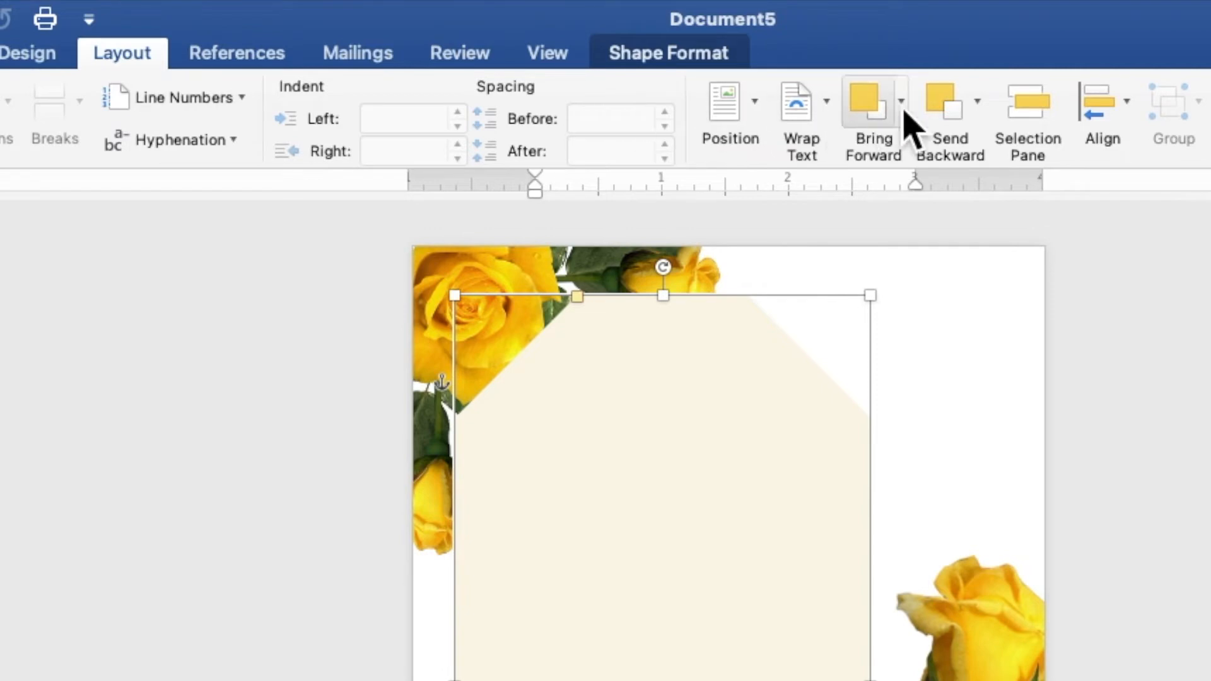
click(976, 102)
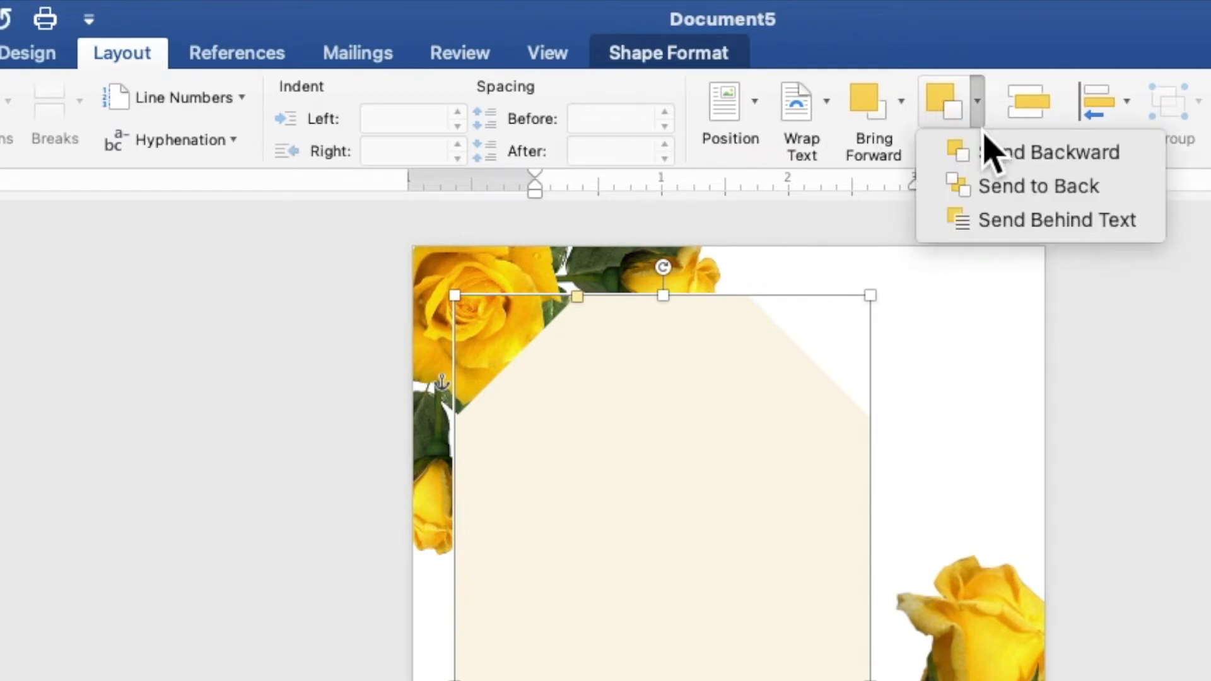
click(1019, 221)
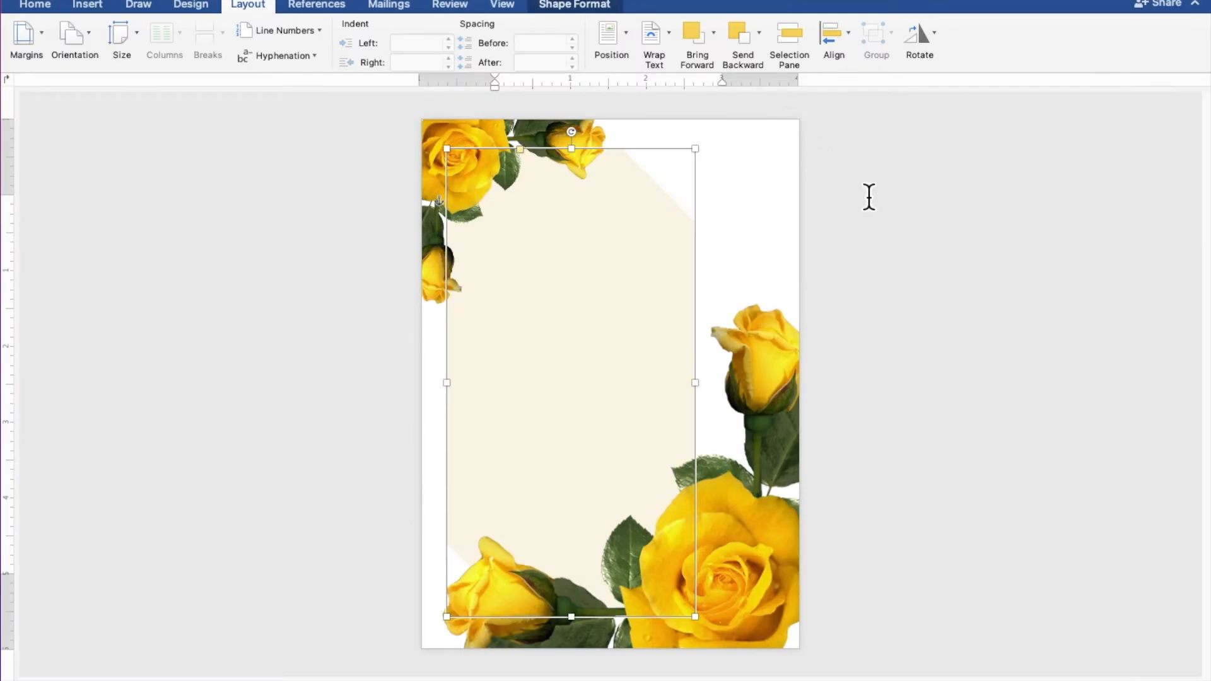
click(1060, 268)
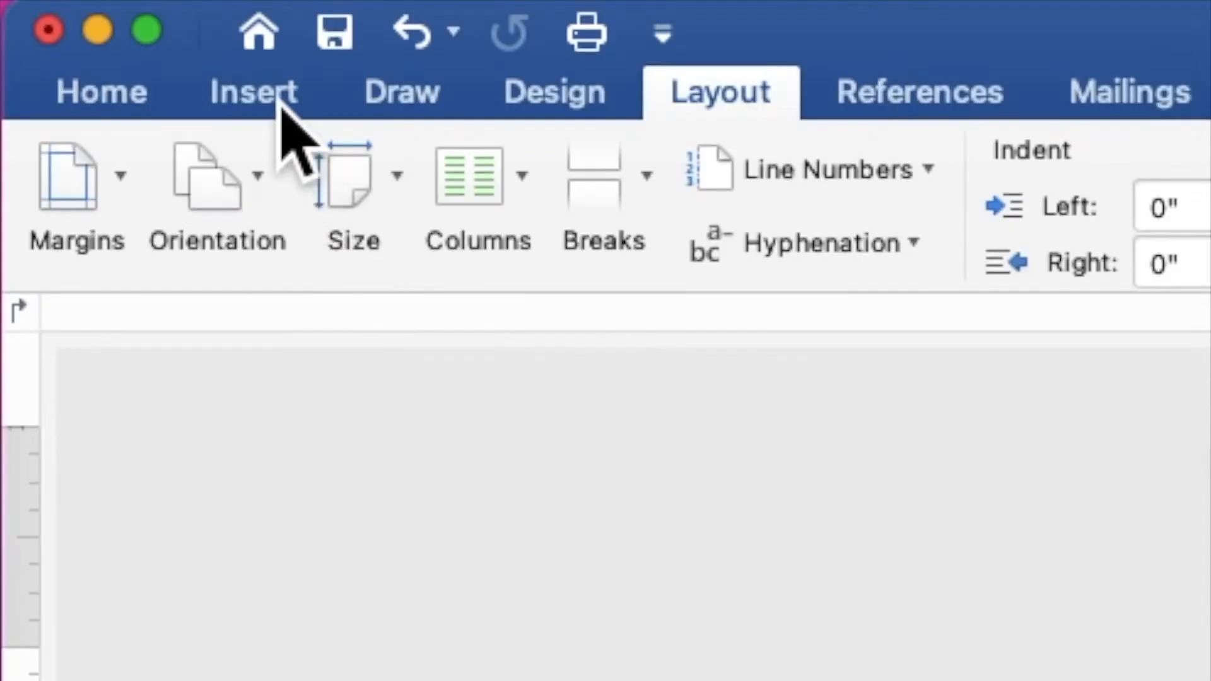
- Draw a rectangle near the top of the cream panel and type K inside it
click(97, 10)
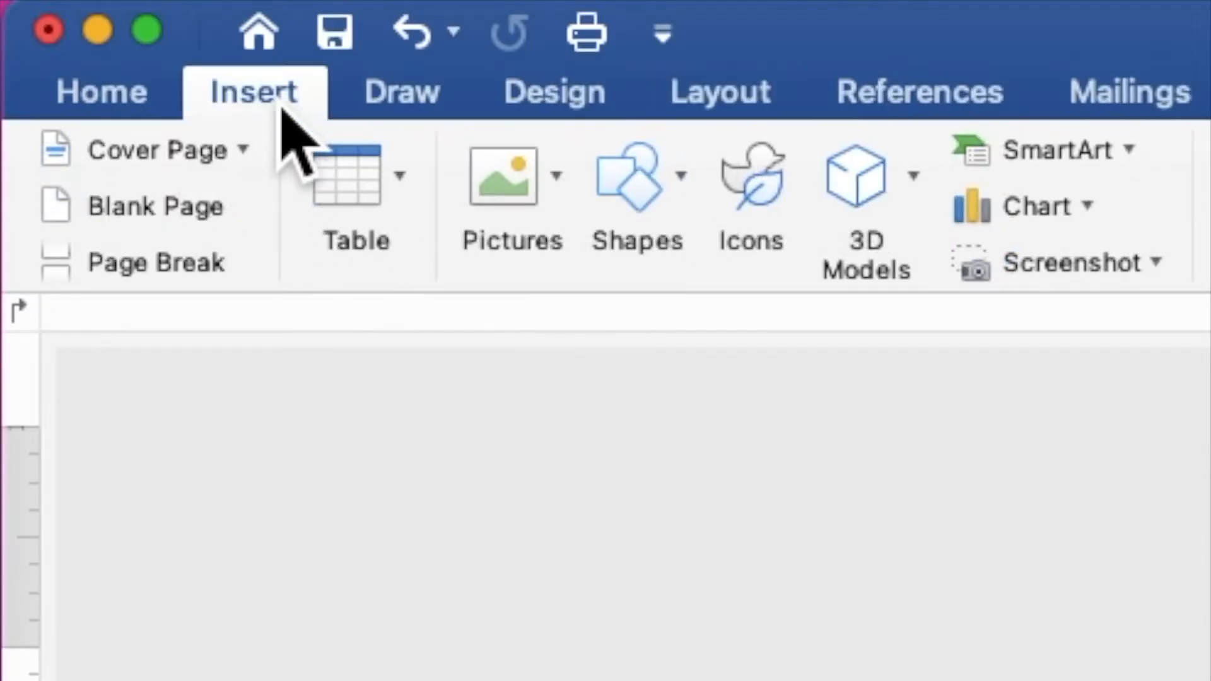
click(659, 189)
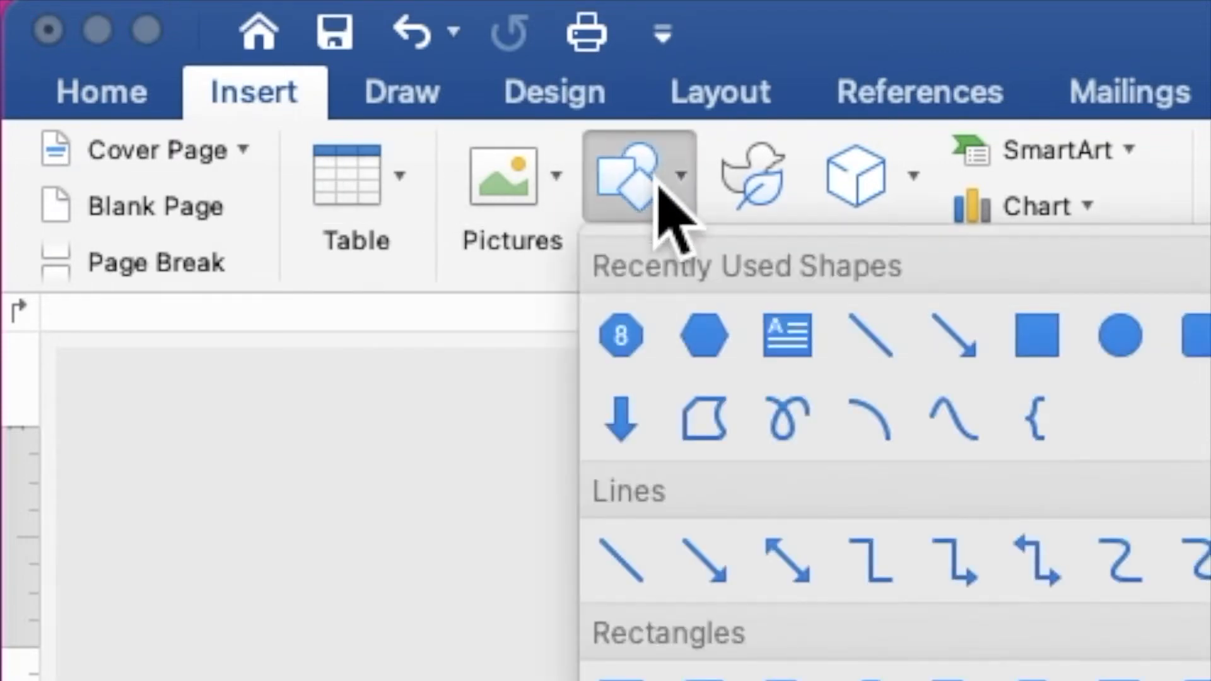
click(1043, 354)
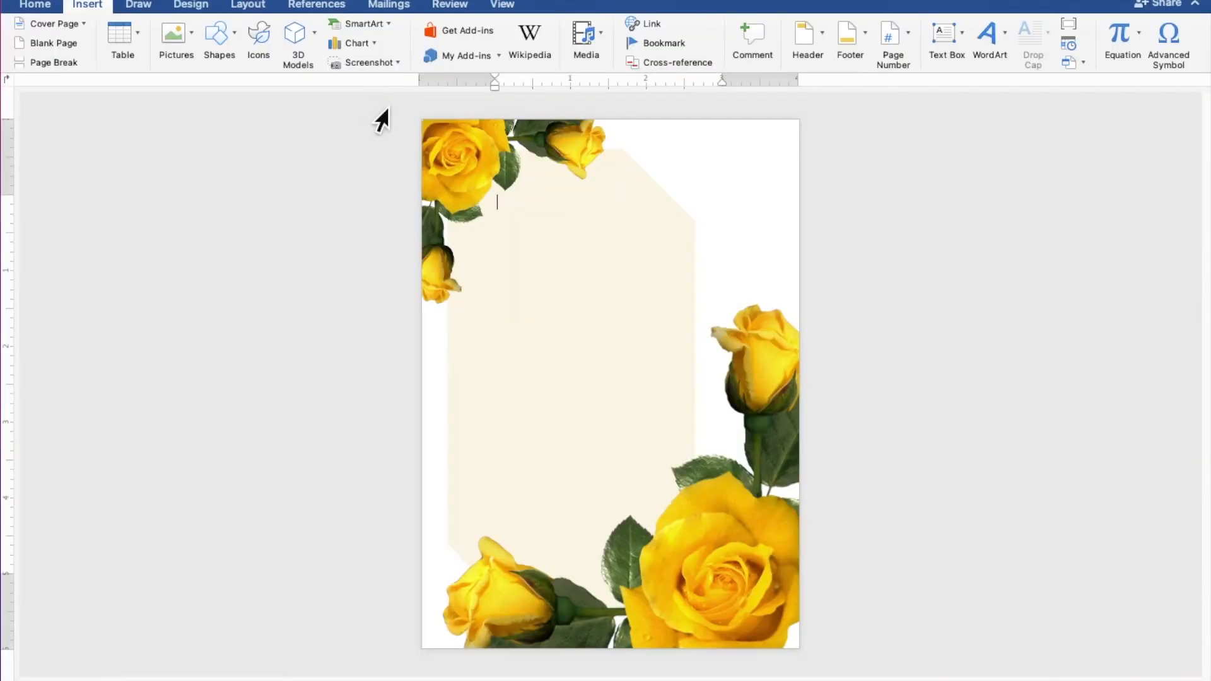
drag(485, 210, 648, 361)
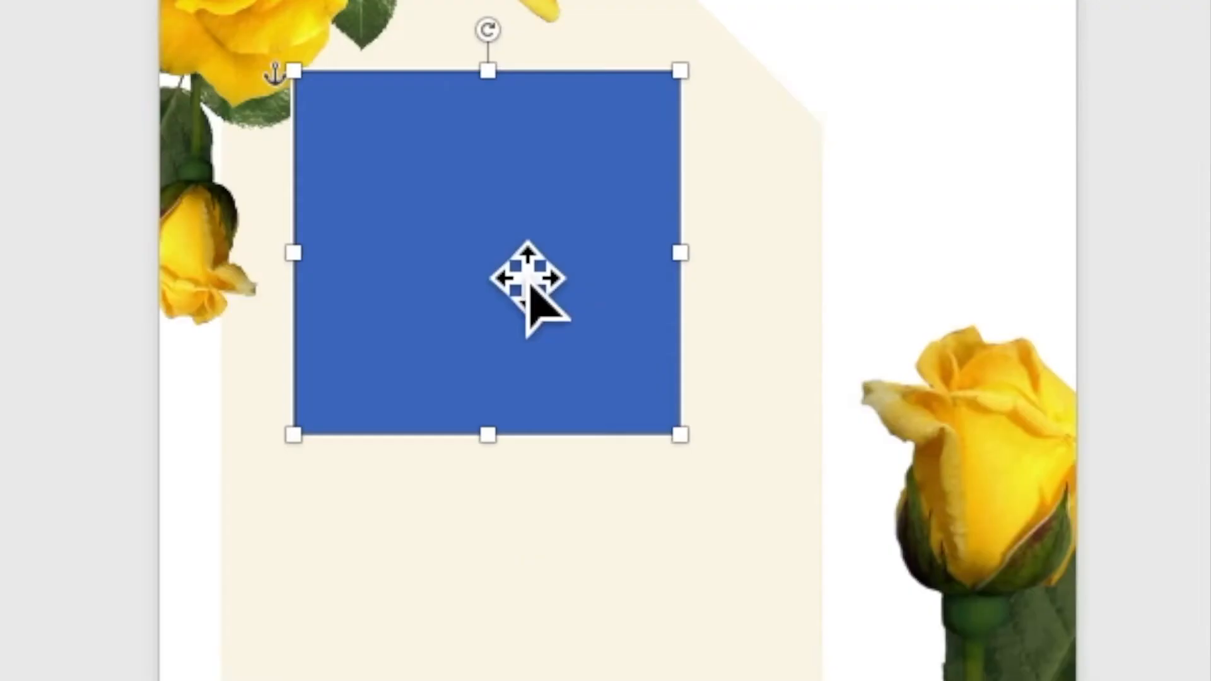
right_click(562, 269)
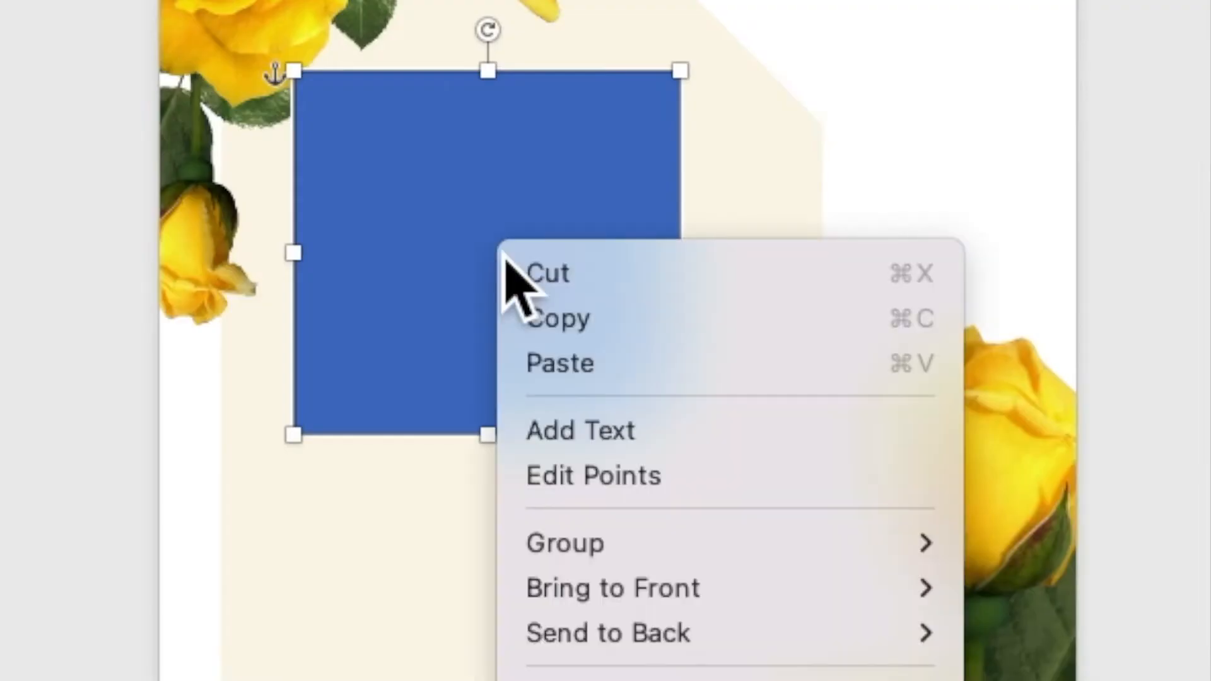
click(542, 432)
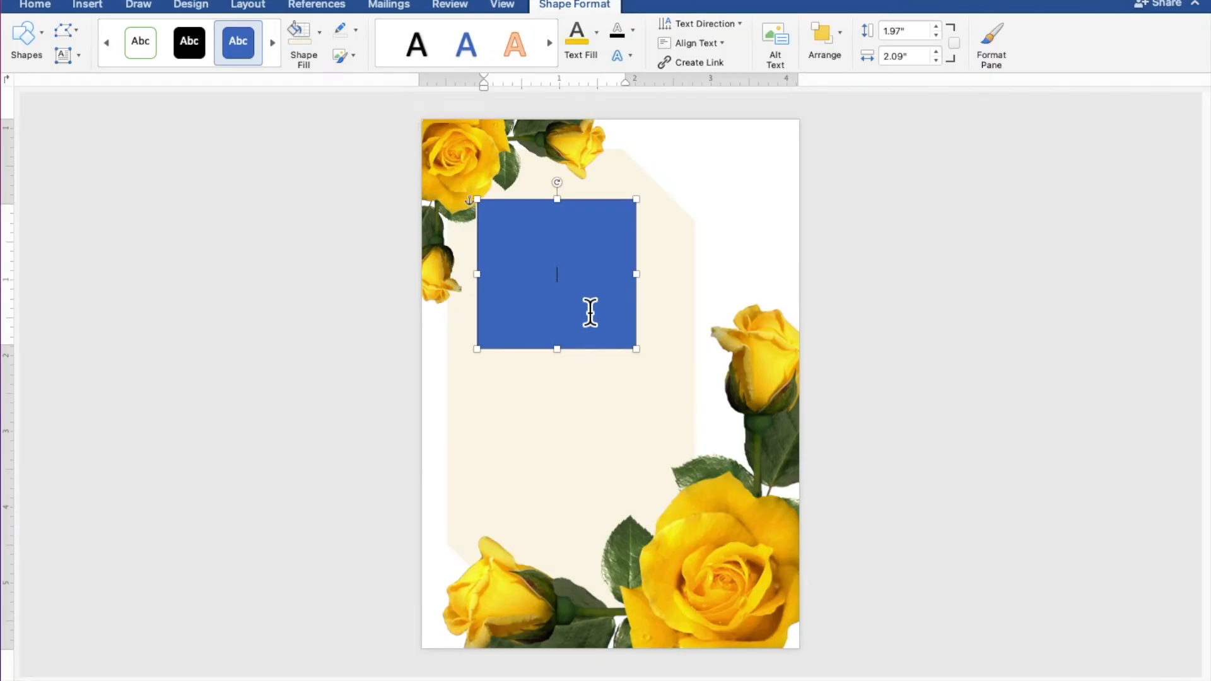
text(K)
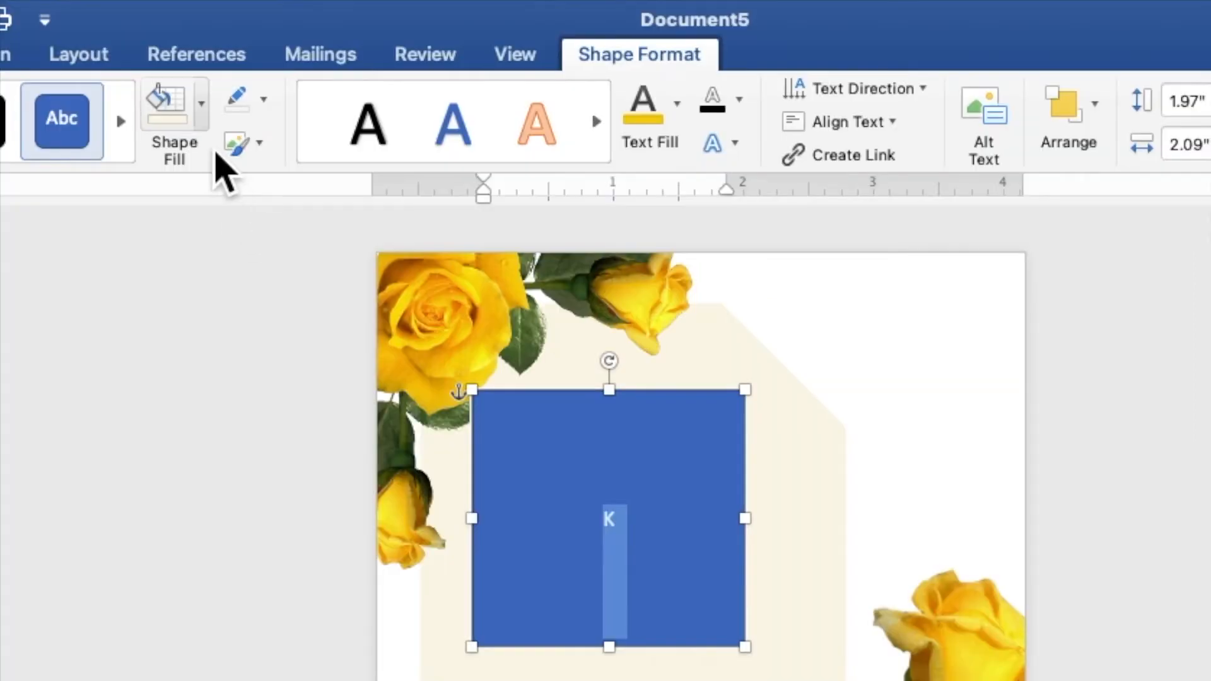
- Remove the K rectangle's fill and outline
click(203, 120)
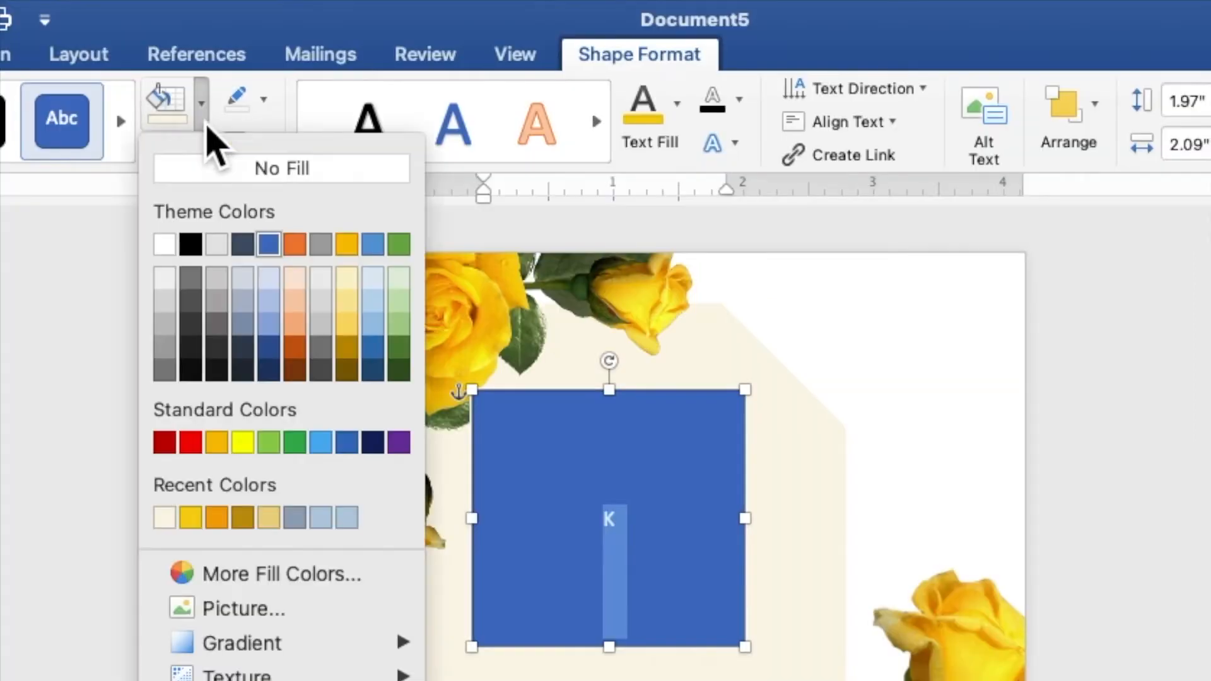
click(221, 174)
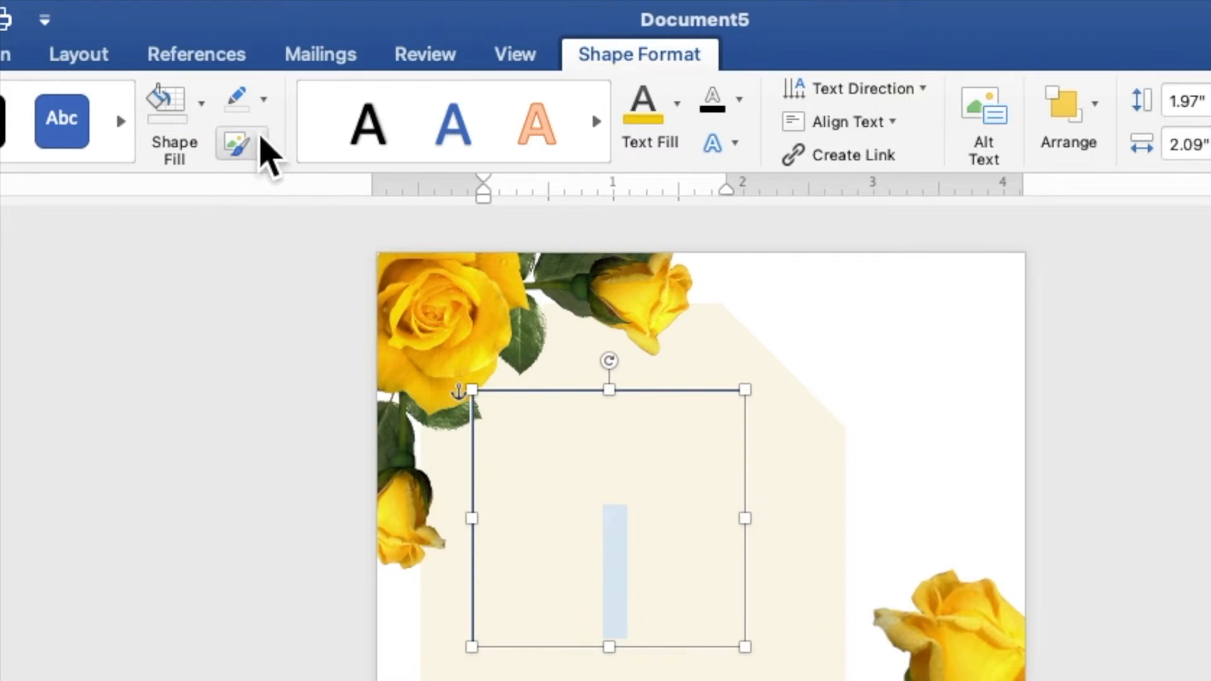
click(263, 101)
click(287, 158)
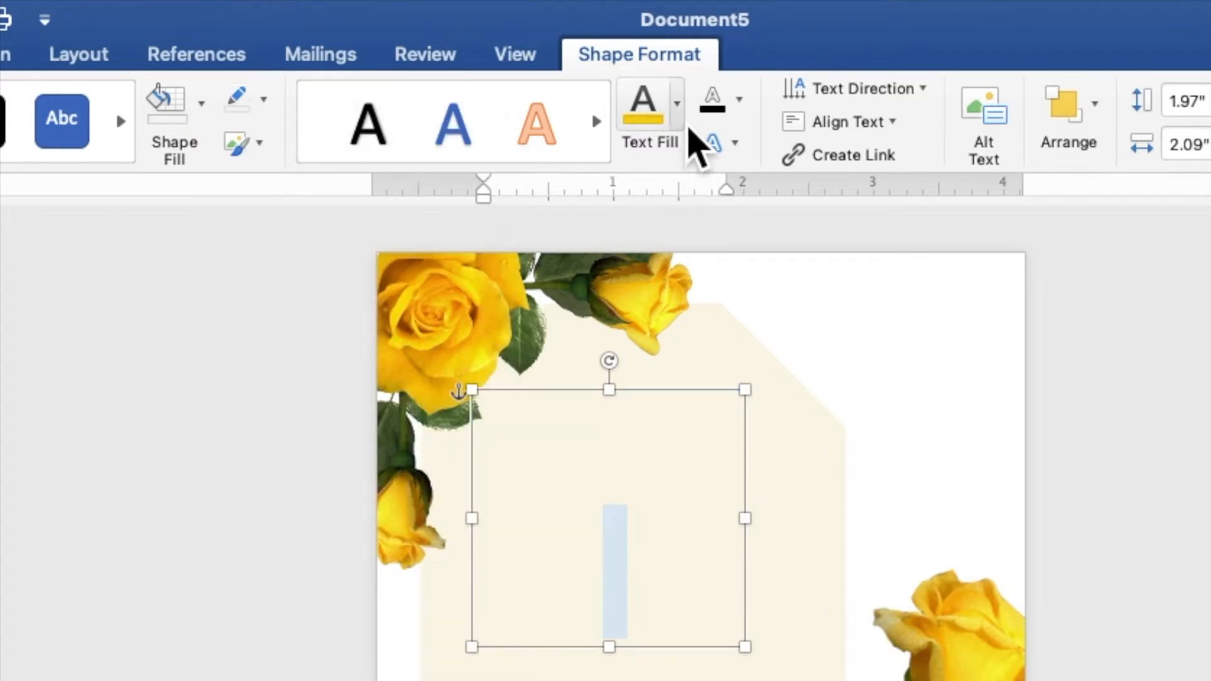
- Color the K yellow and set it bold in Secret Winter at size 50
click(677, 106)
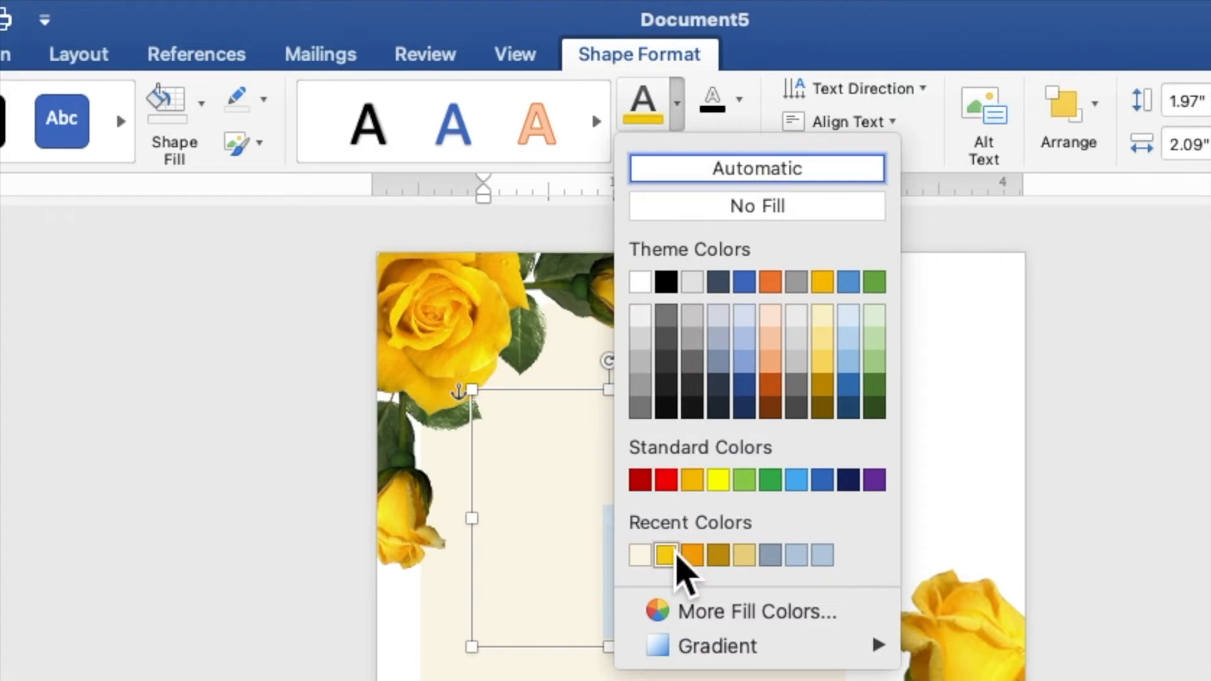
click(674, 561)
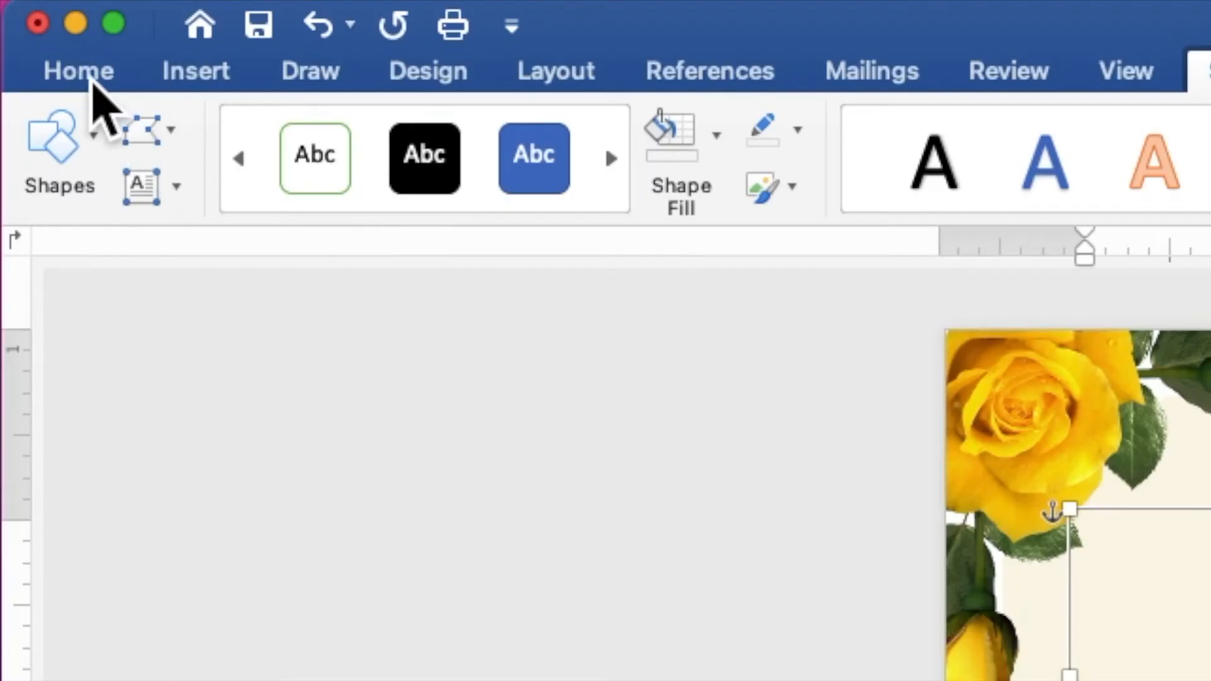
click(78, 72)
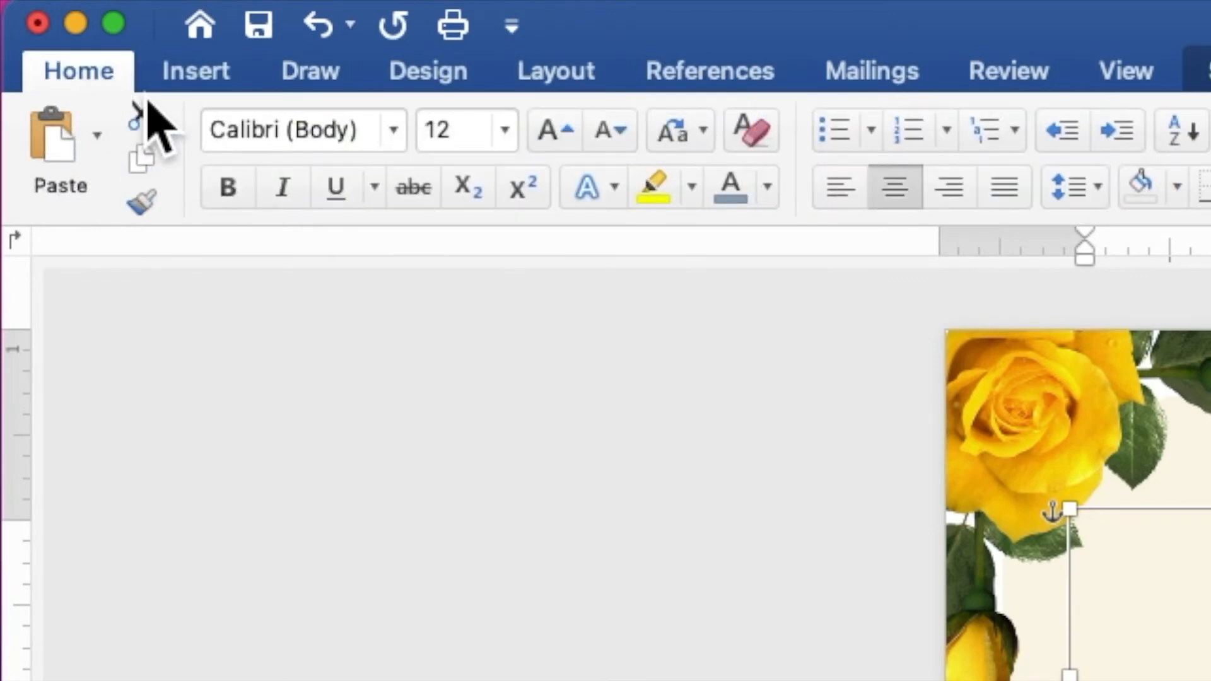
click(401, 144)
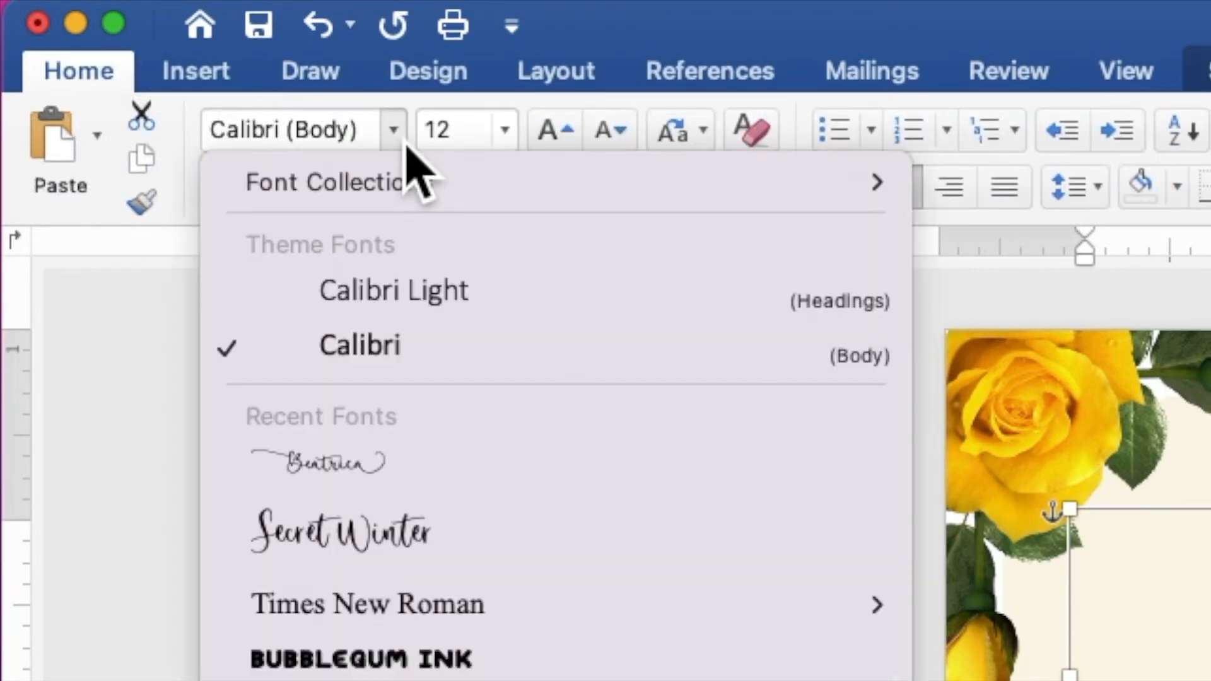
click(448, 539)
click(470, 130)
text(50)
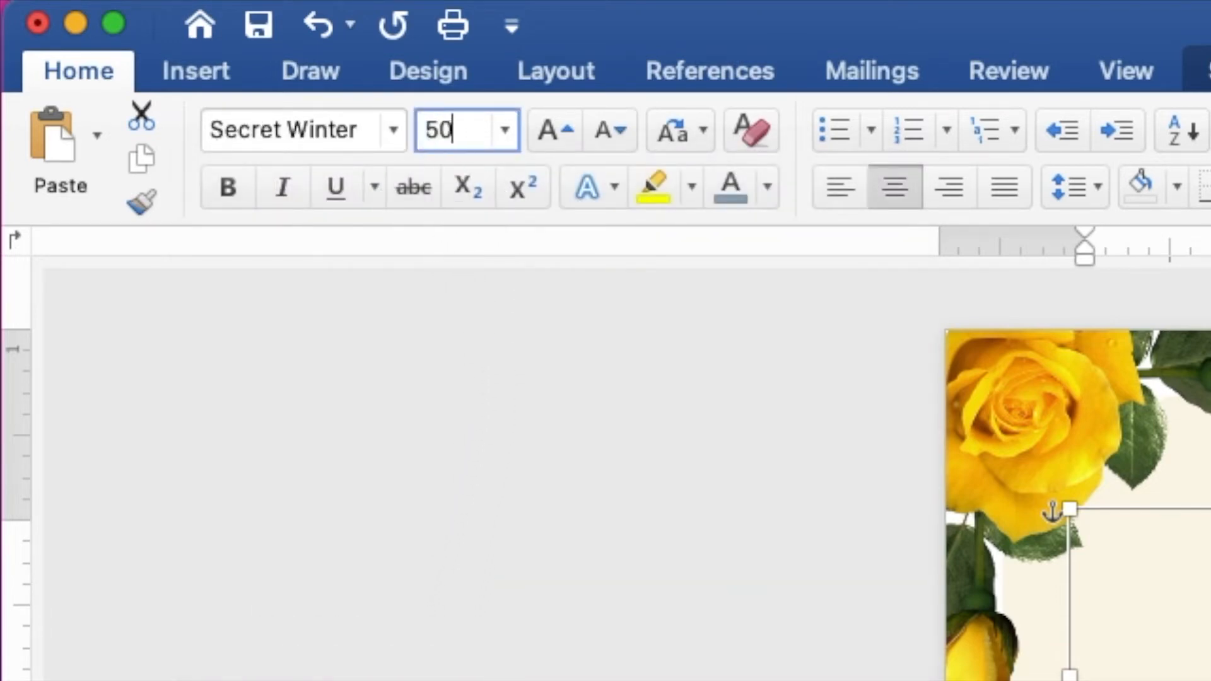
key(Return)
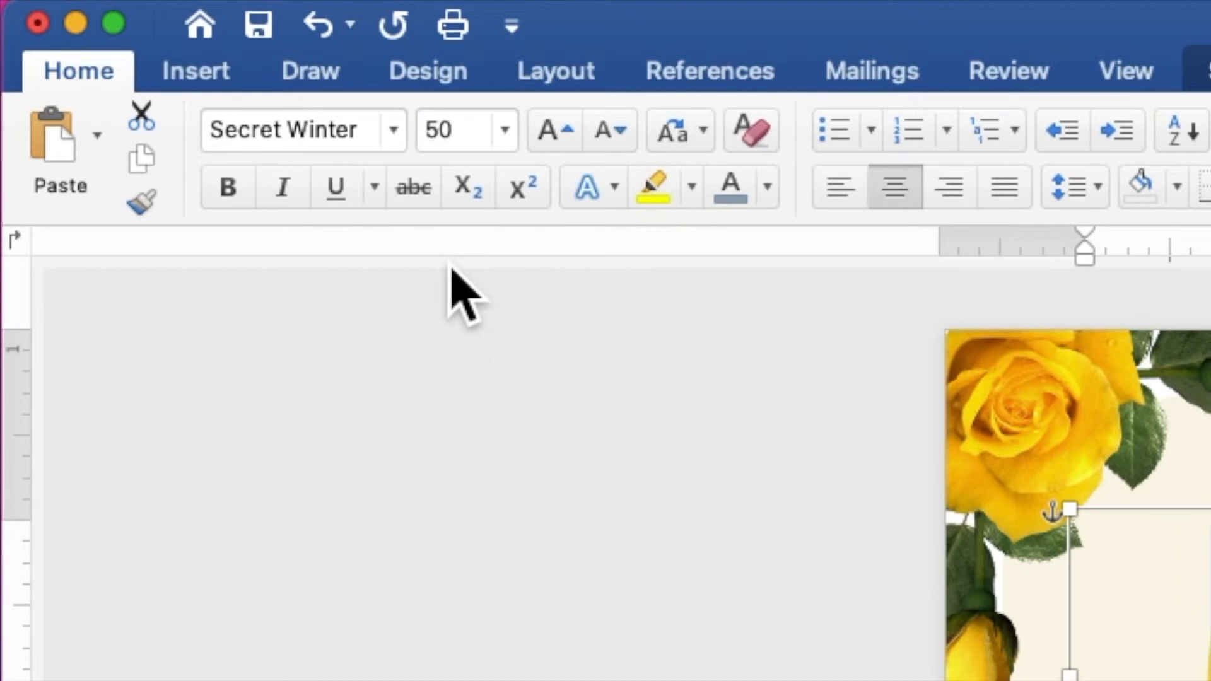
click(239, 201)
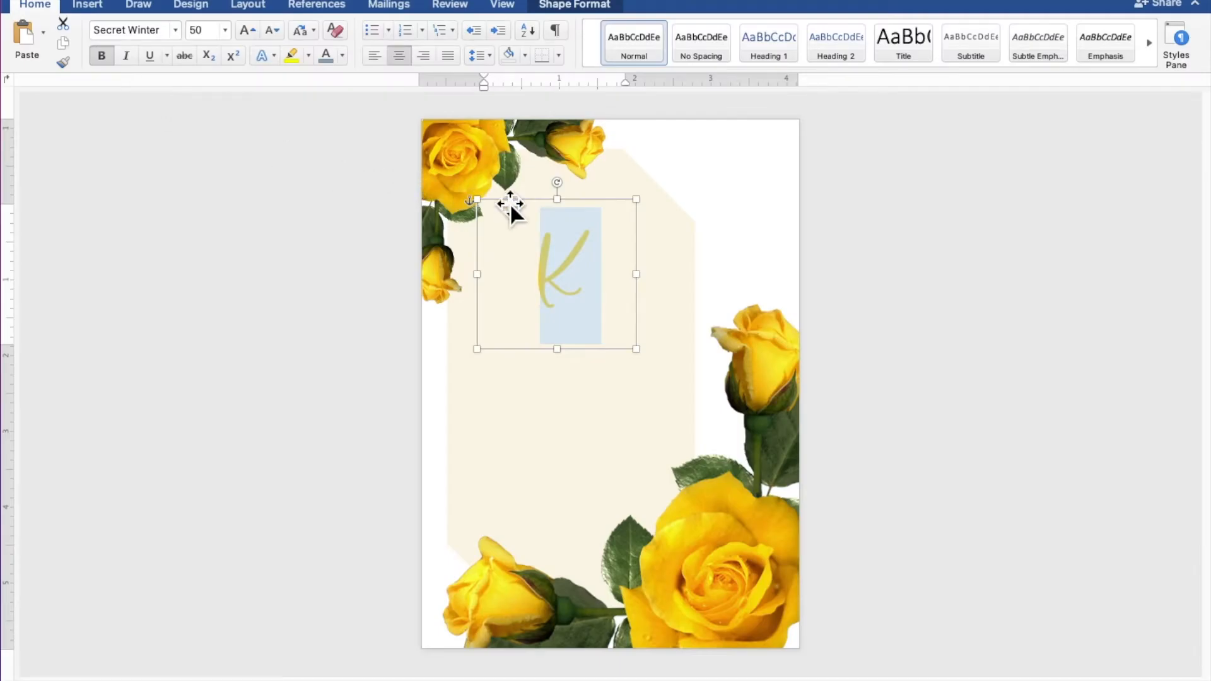
- Shrink the K box, then paste a duplicate and place it at the top-right
drag(635, 200, 606, 249)
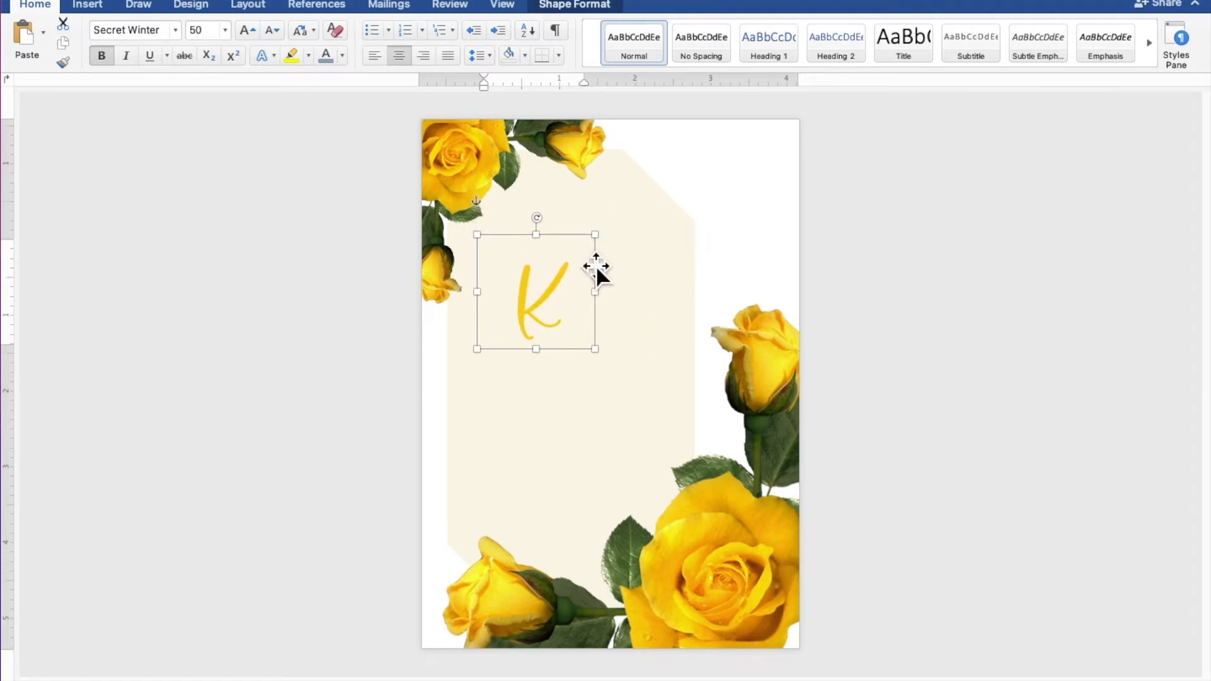
click(565, 302)
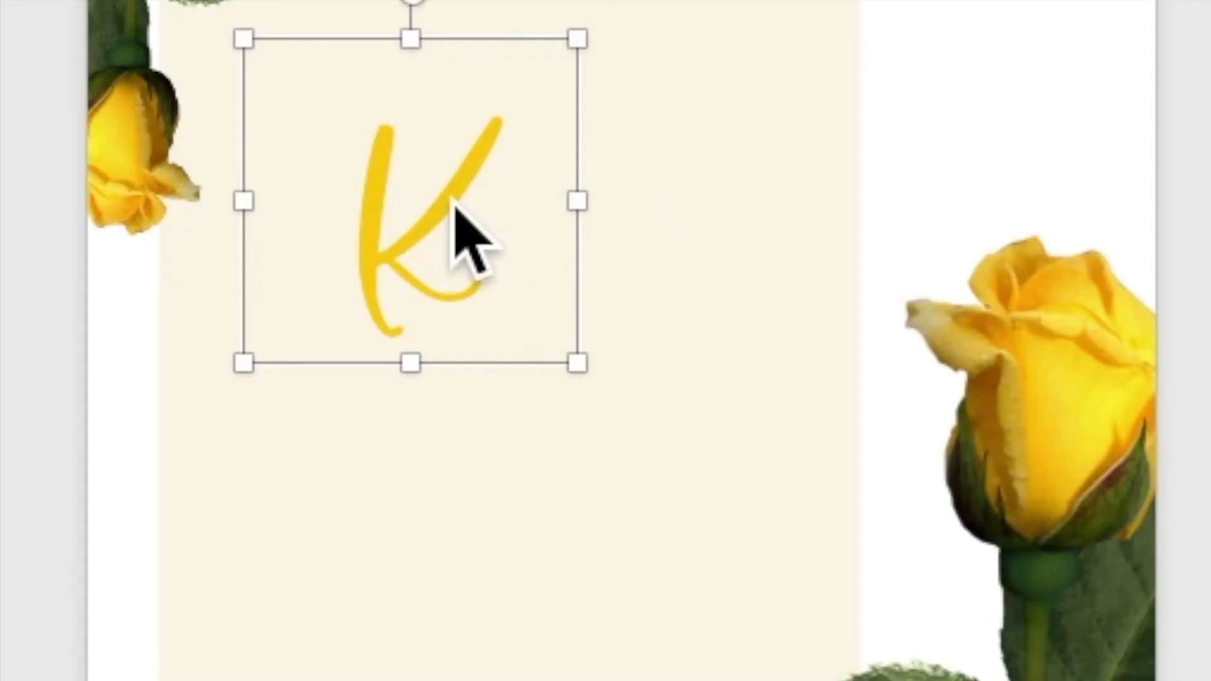
right_click(551, 294)
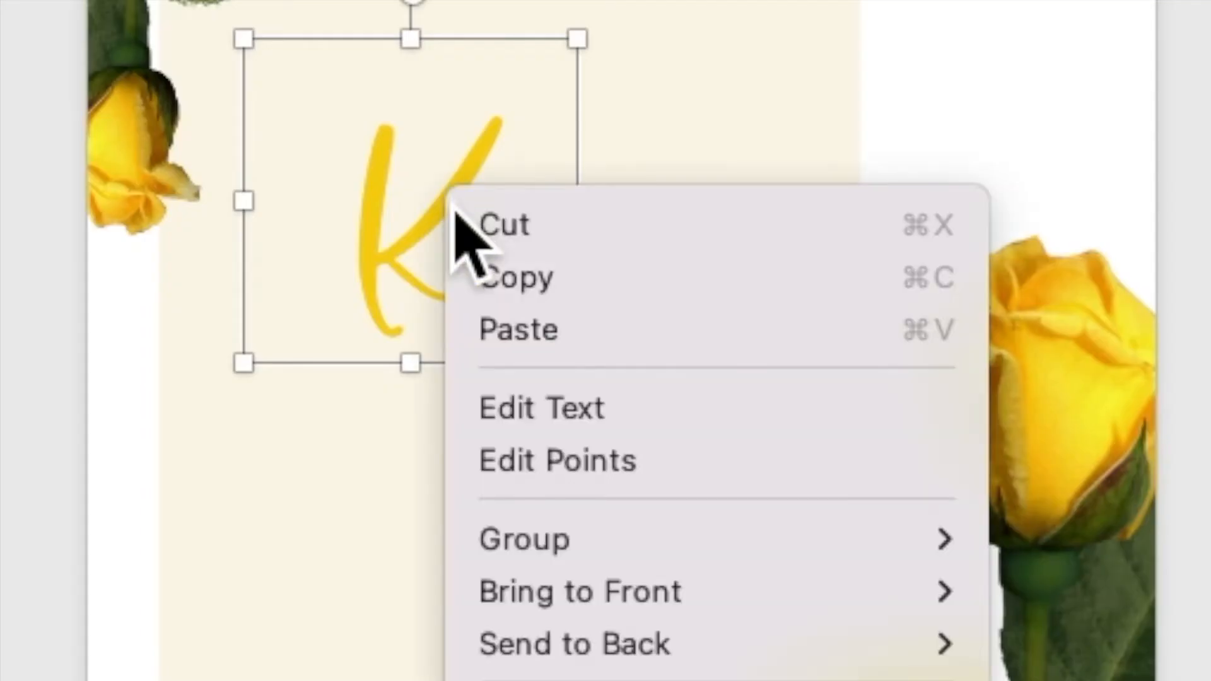
click(484, 294)
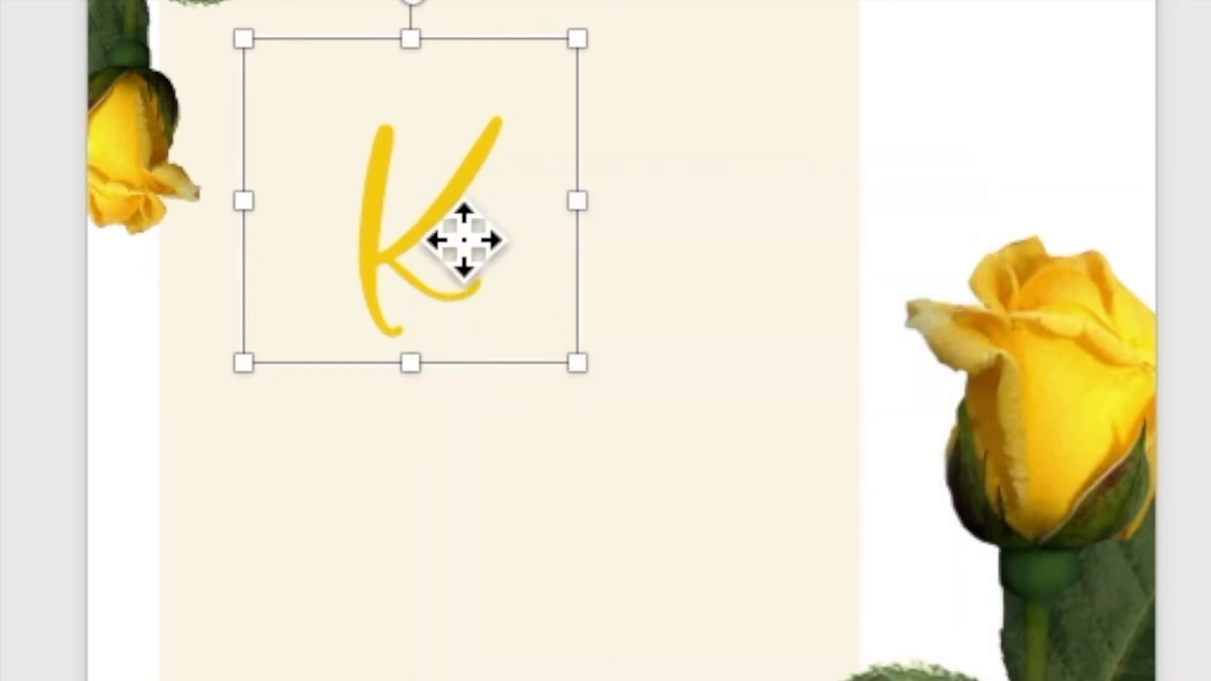
right_click(450, 217)
click(495, 350)
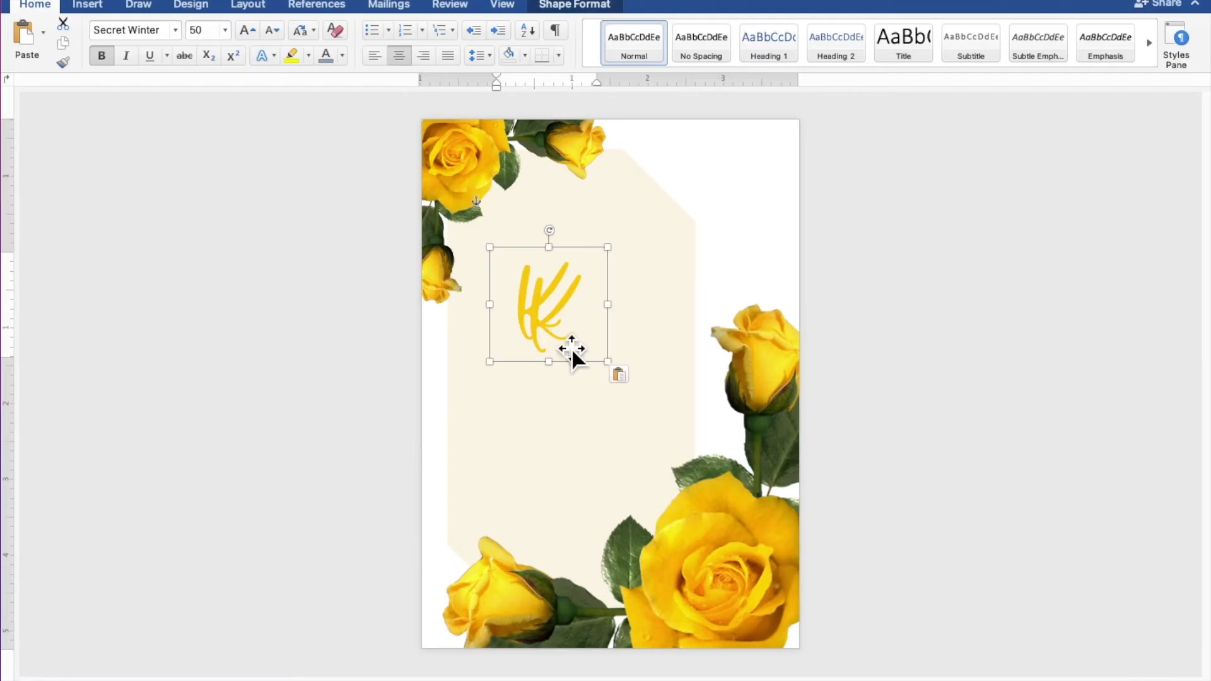
drag(571, 348, 736, 210)
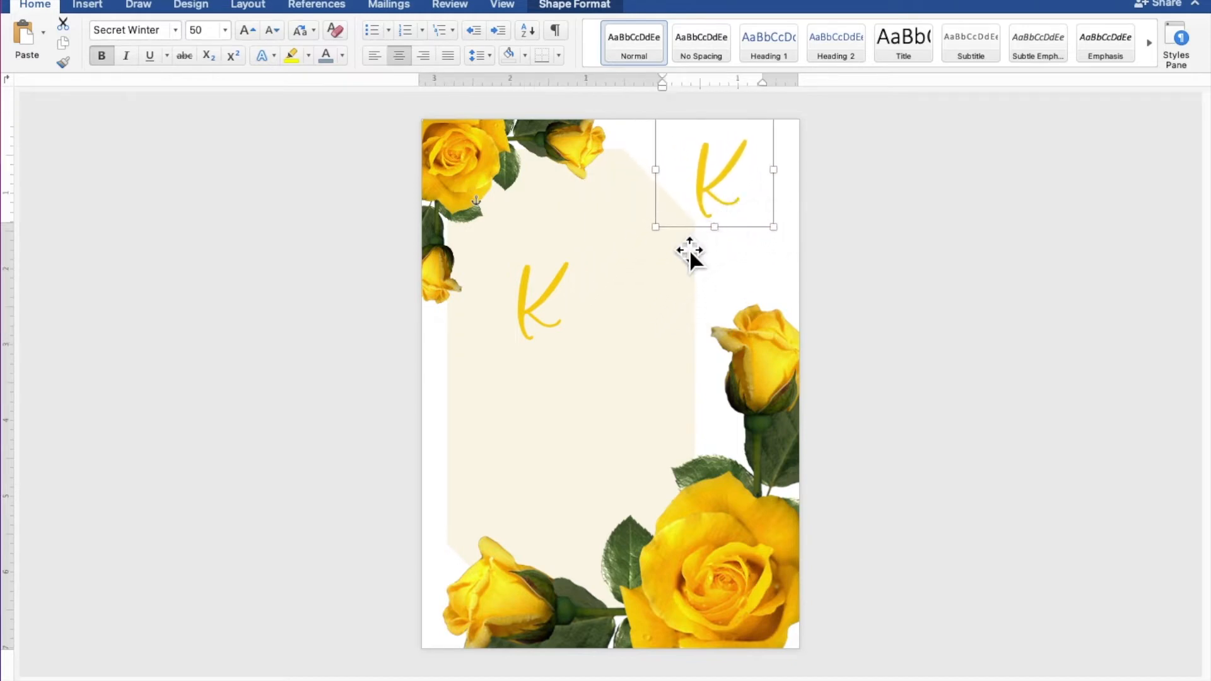
- Replace the original K with C, narrow its box, and set it beside the top-right K
click(579, 310)
click(568, 305)
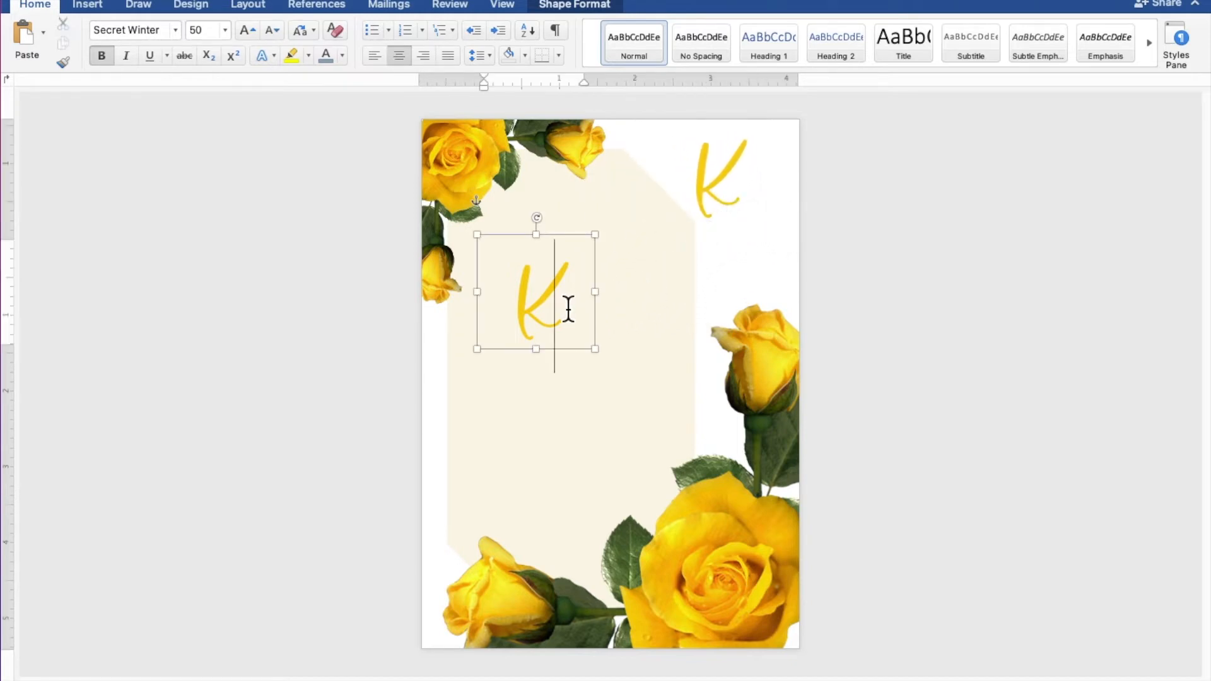
double_click(527, 304)
text(C)
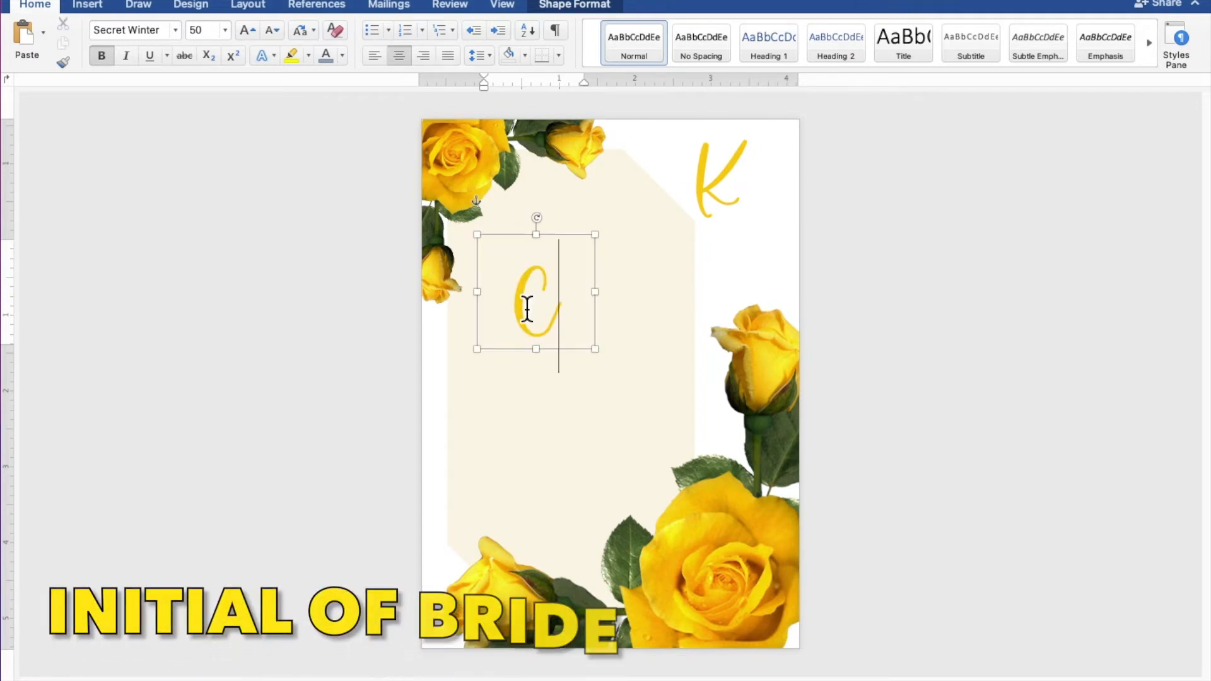
drag(609, 306, 659, 275)
drag(721, 252, 786, 227)
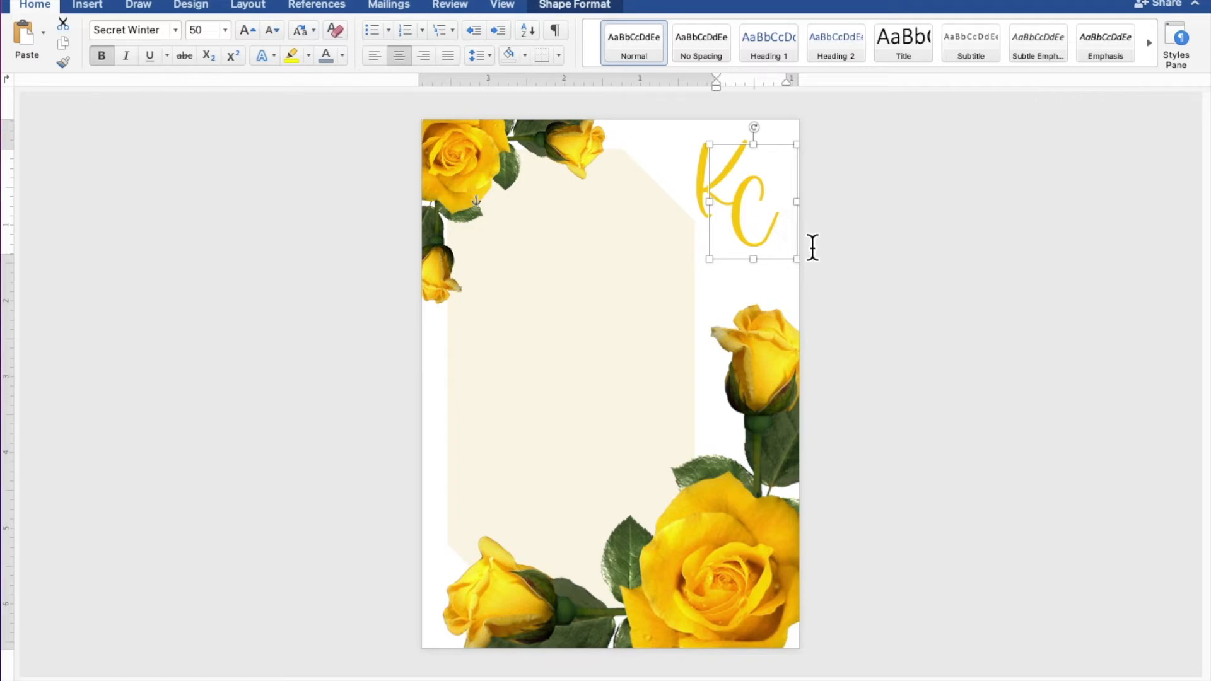
click(861, 288)
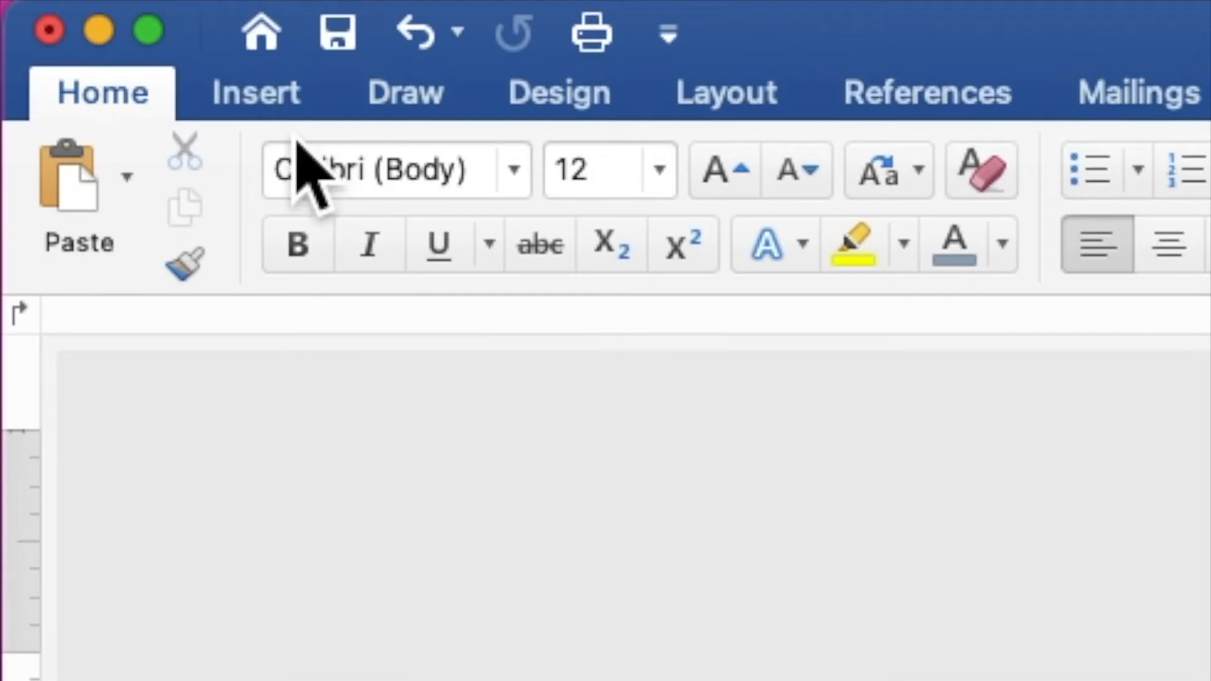
- Draw a rectangle about 4.97" by 3.41" over the cream panel and enable text in it
click(90, 8)
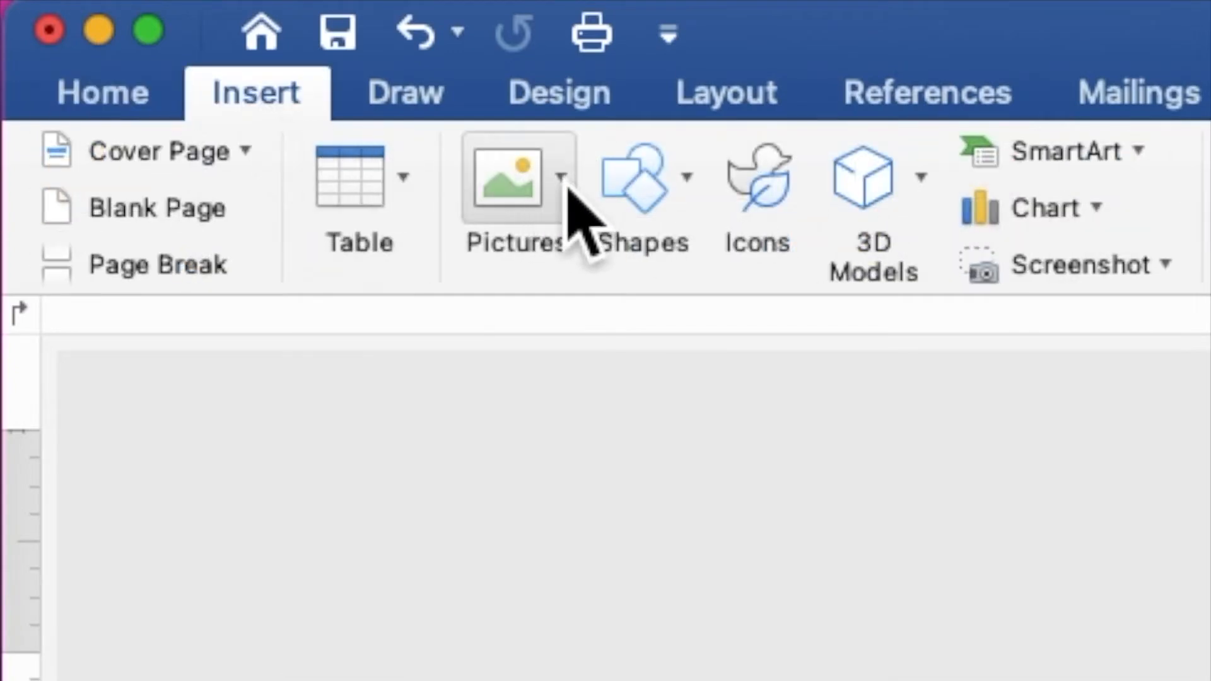
click(656, 213)
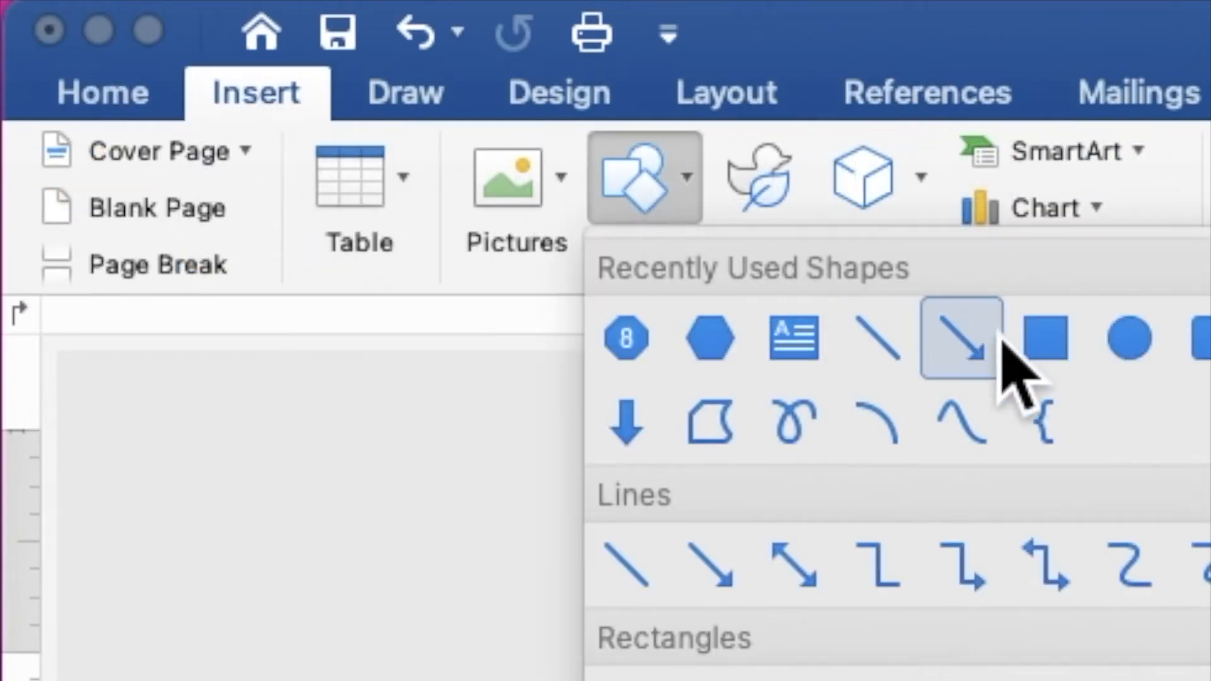
click(1047, 340)
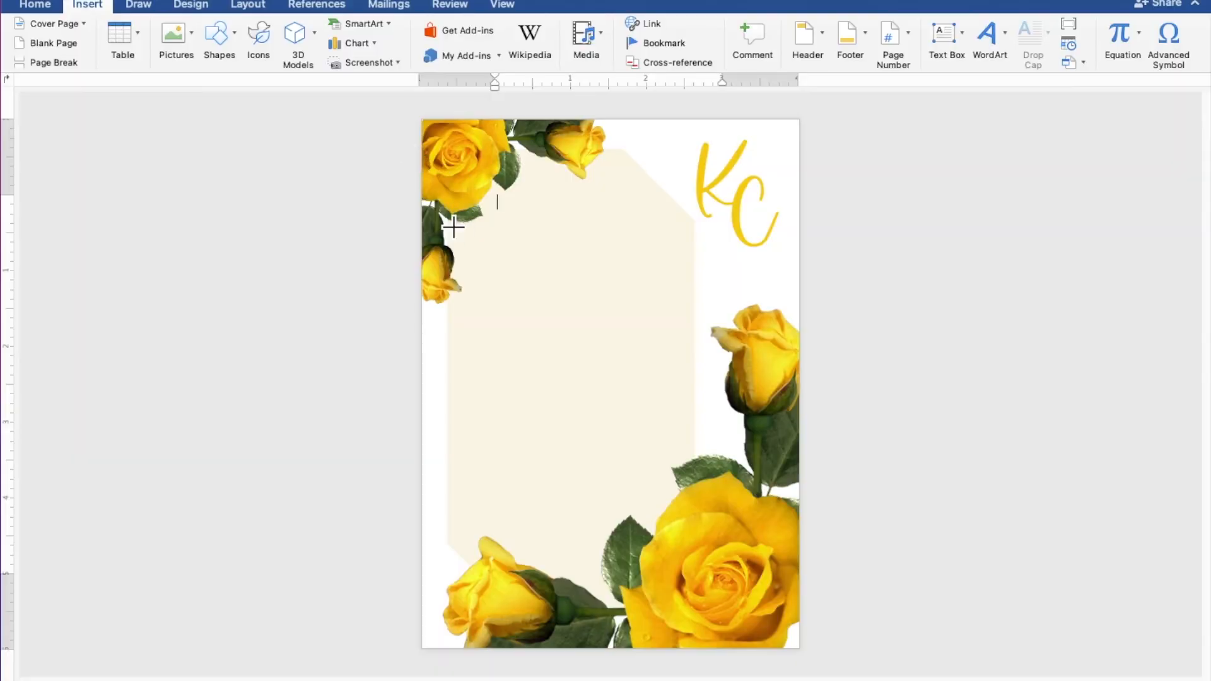
drag(460, 229, 718, 607)
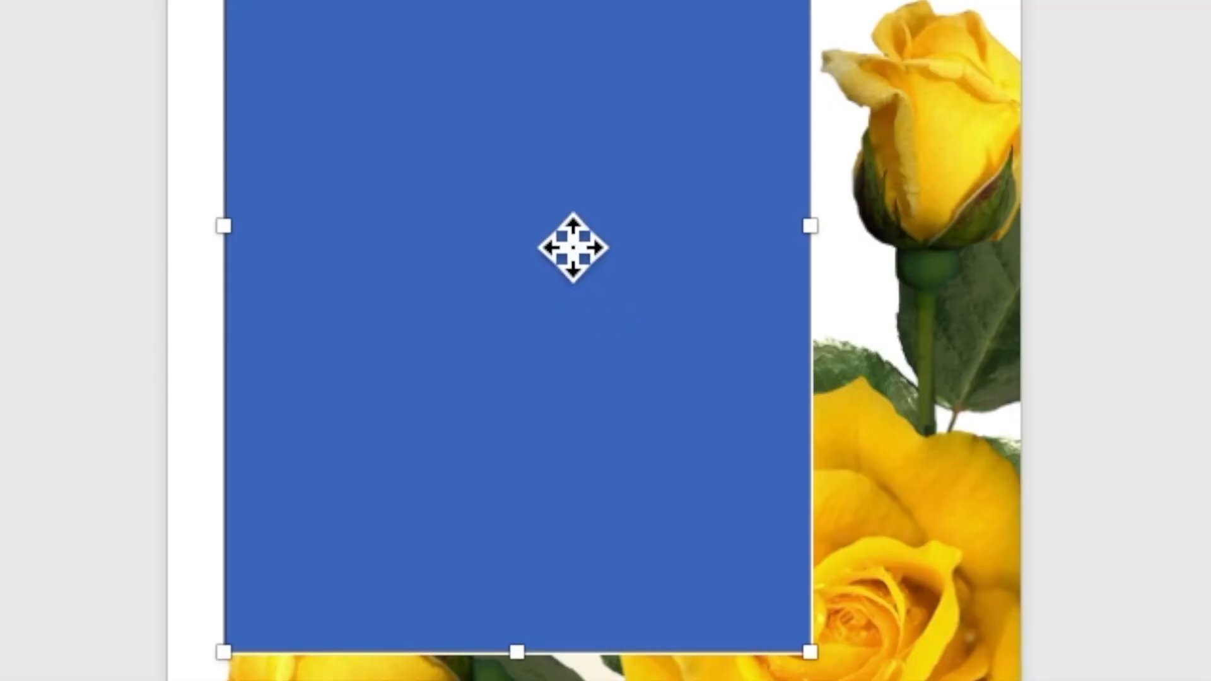
right_click(600, 413)
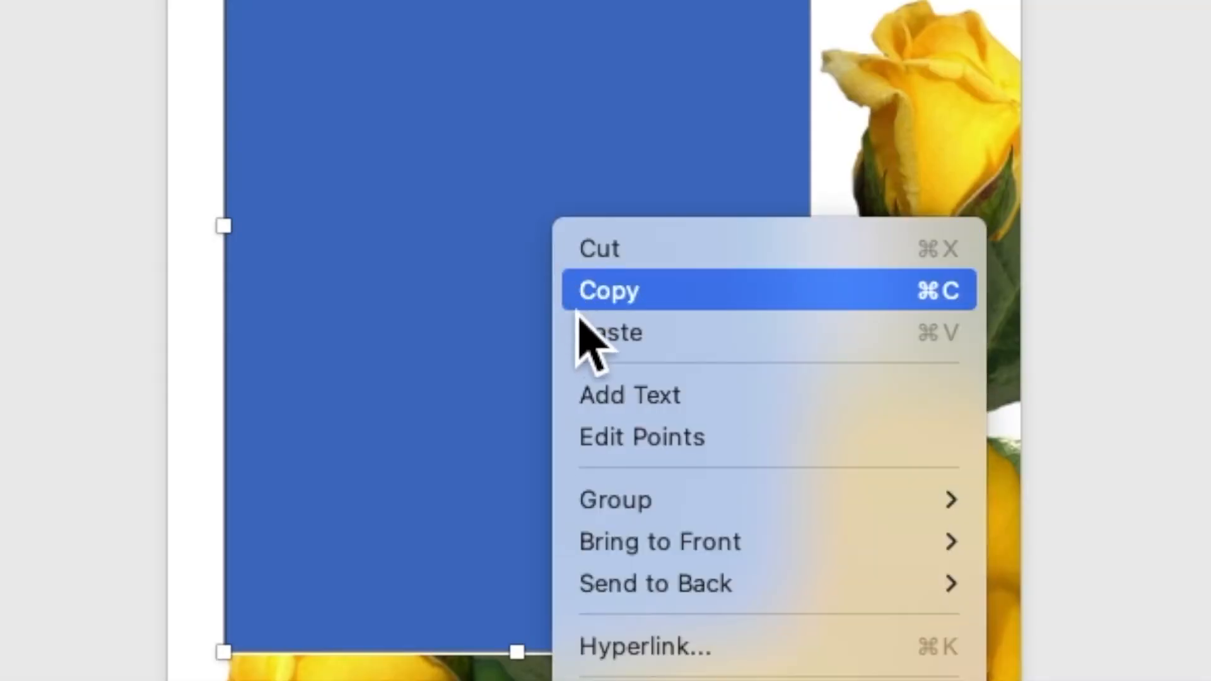
click(600, 402)
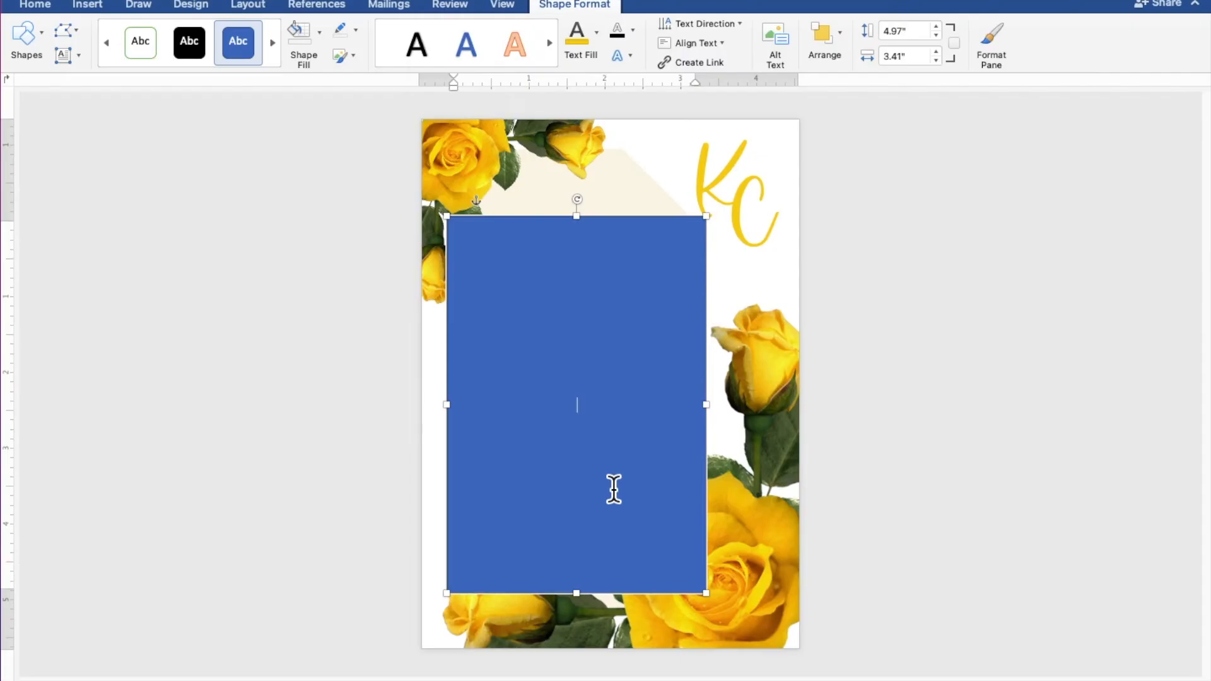
scroll(614, 490, up, 7)
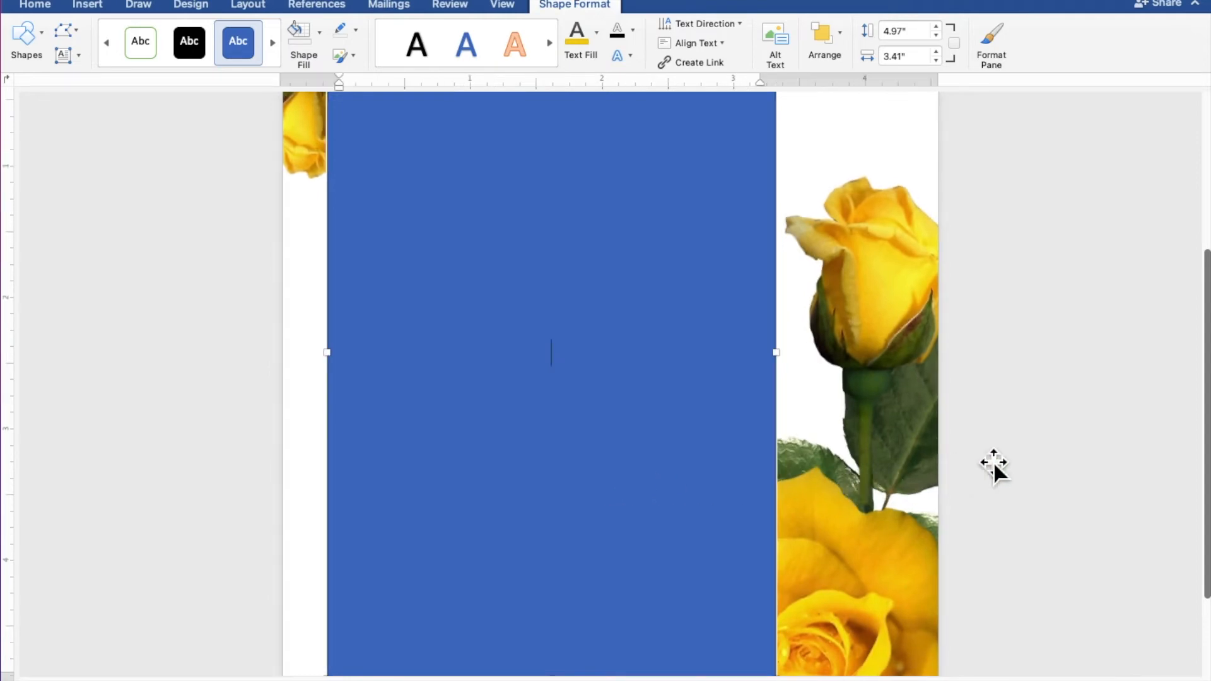
- Type TOGETHER WITH THEIR FAMILIES, then the groom's name, AND, and the bride's name on separate lines
text(TOGETHER WITH THEIR FAMILIES)
key(Return)
key(Return)
key(Return)
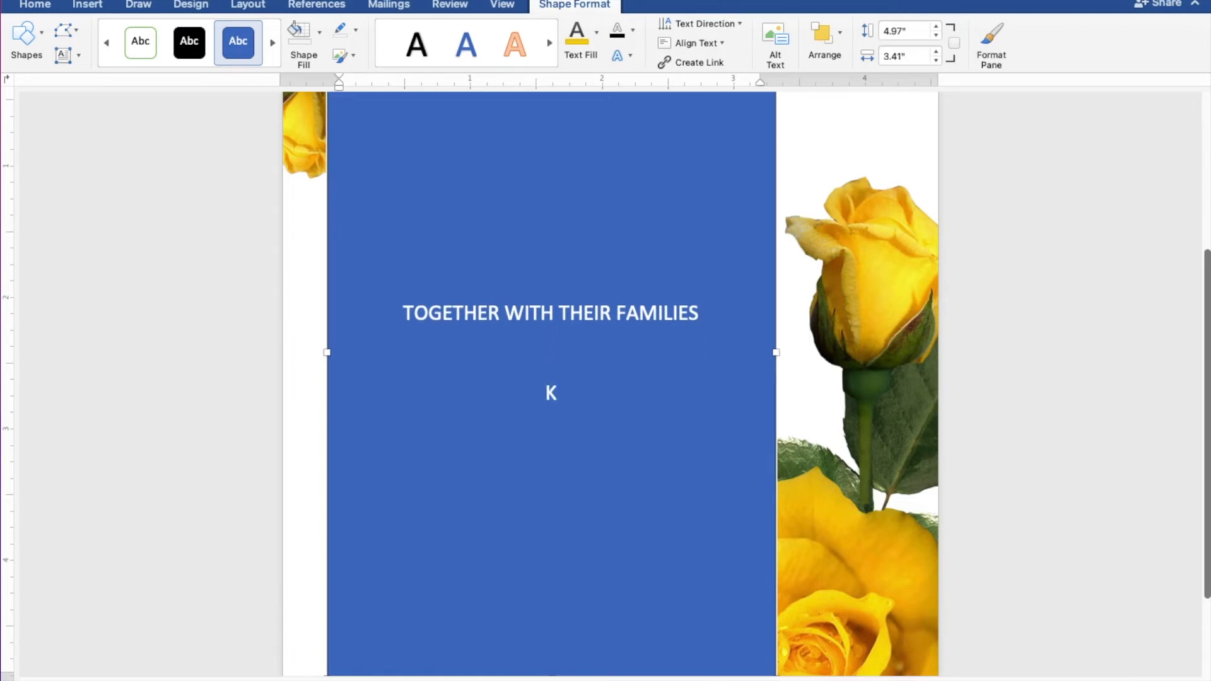
key(Return)
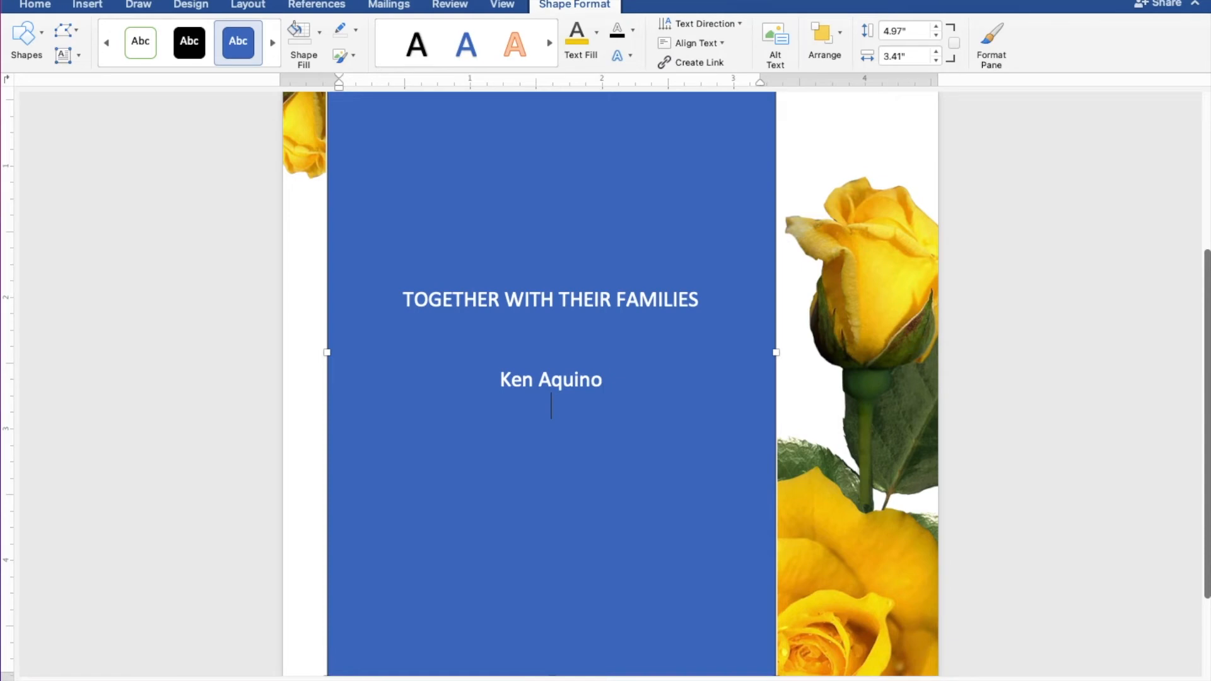
text(AND)
key(Return)
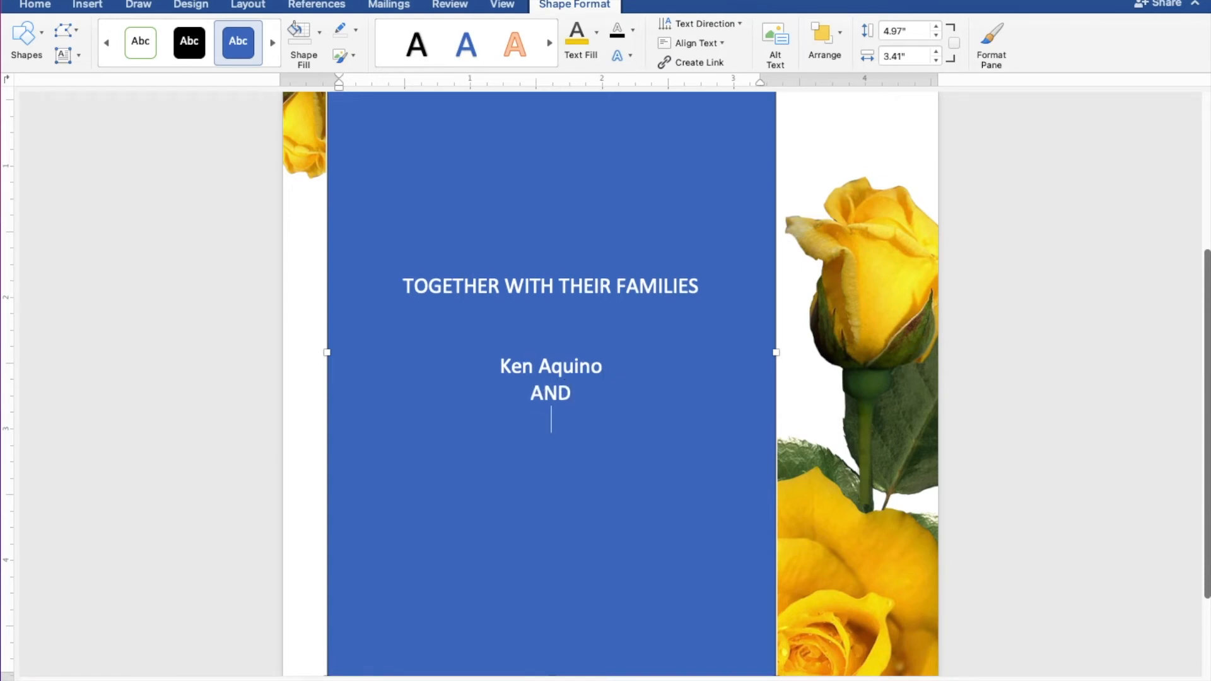
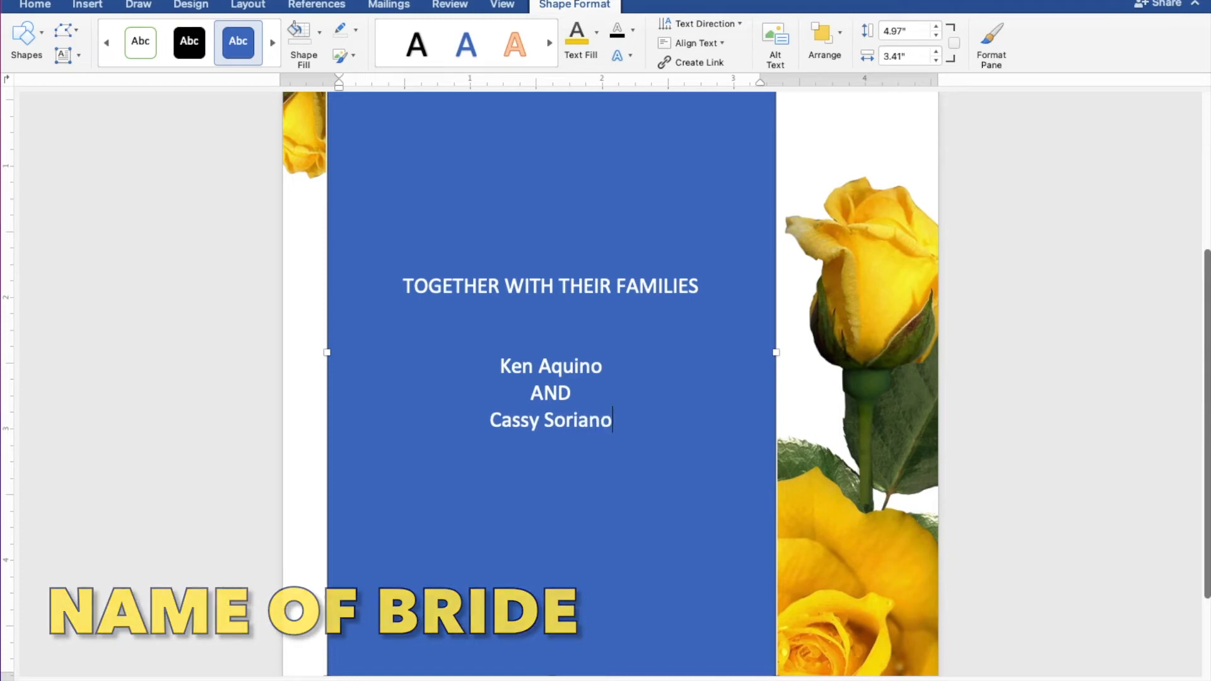
key(Return)
key(Return)
key(Return)
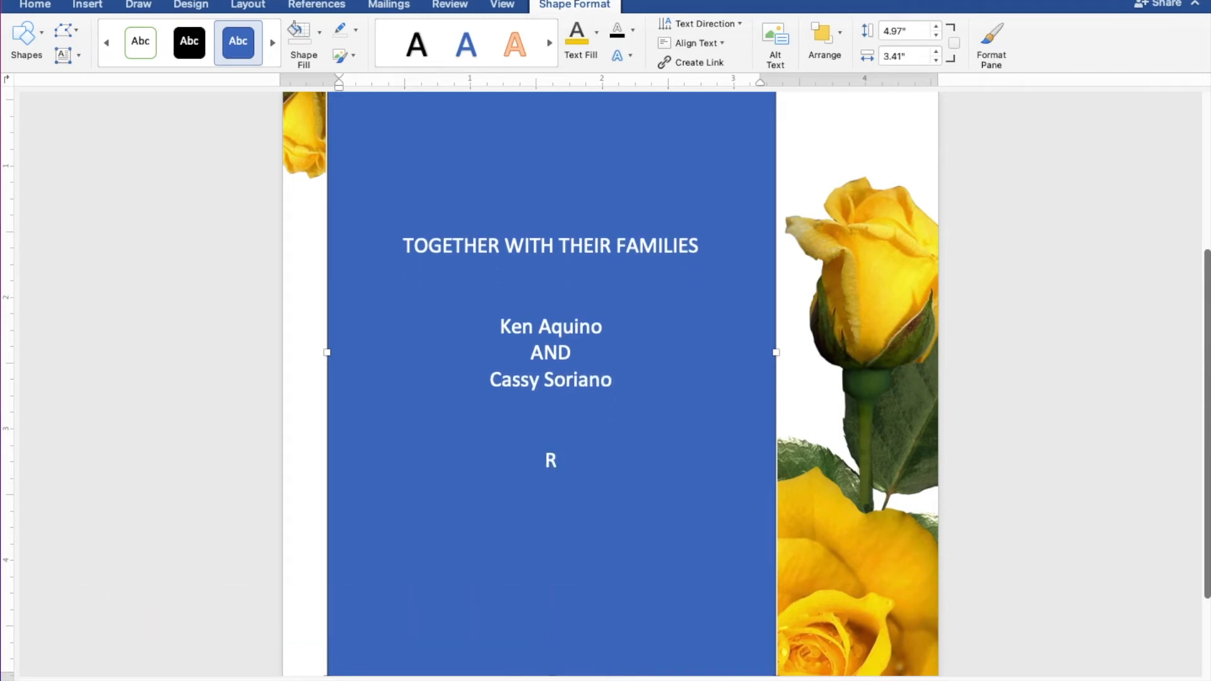
- Add REQUEST THE PLEASURE OF YOUR PRESENCE and AS THEY JOYFULLY UNITE IN MARRIAGE
text(REQUEST T)
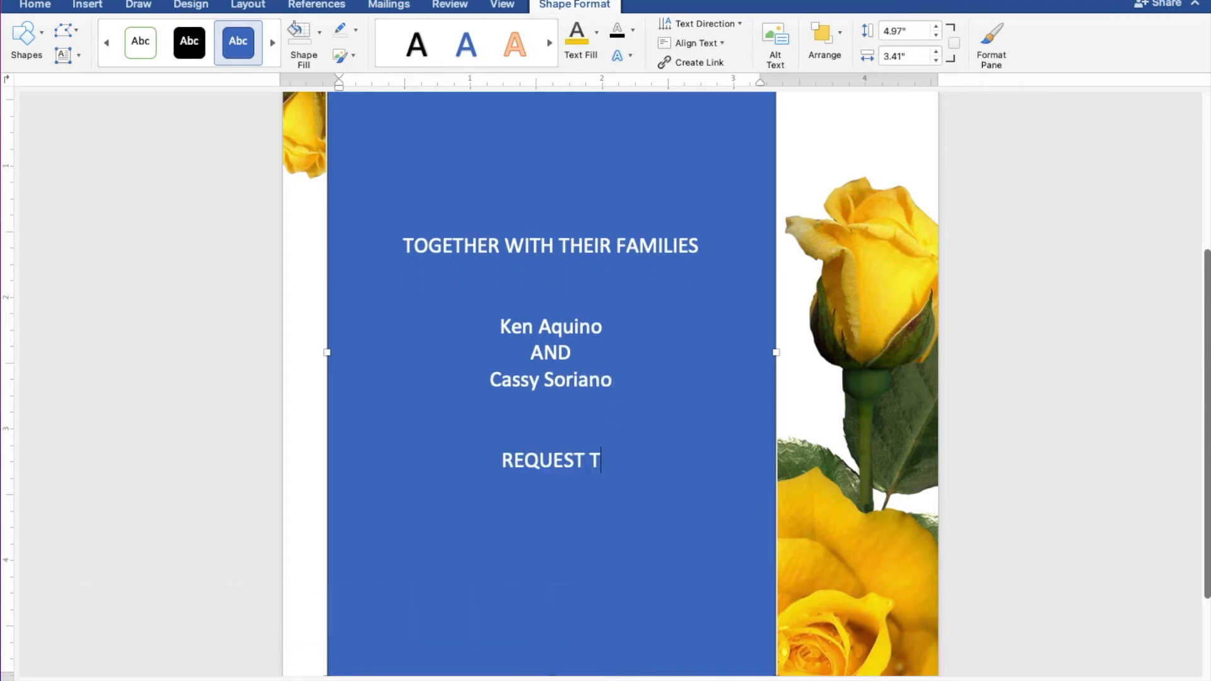
text(HE PLEA)
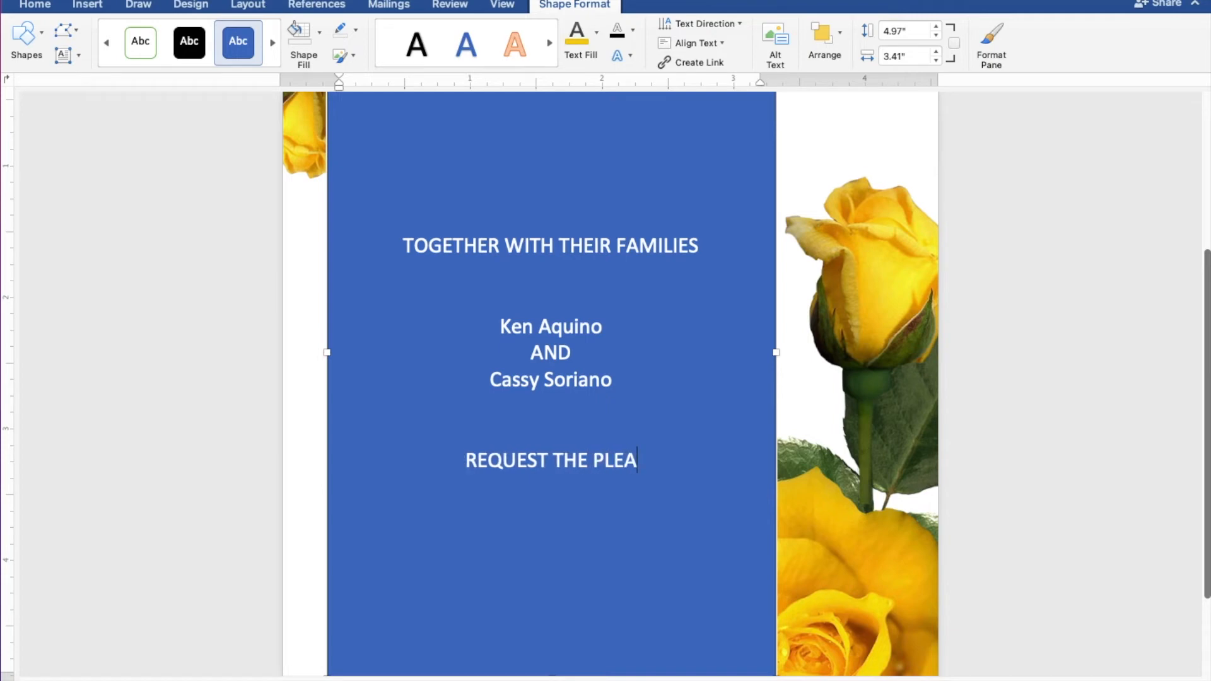
text(SURE OF )
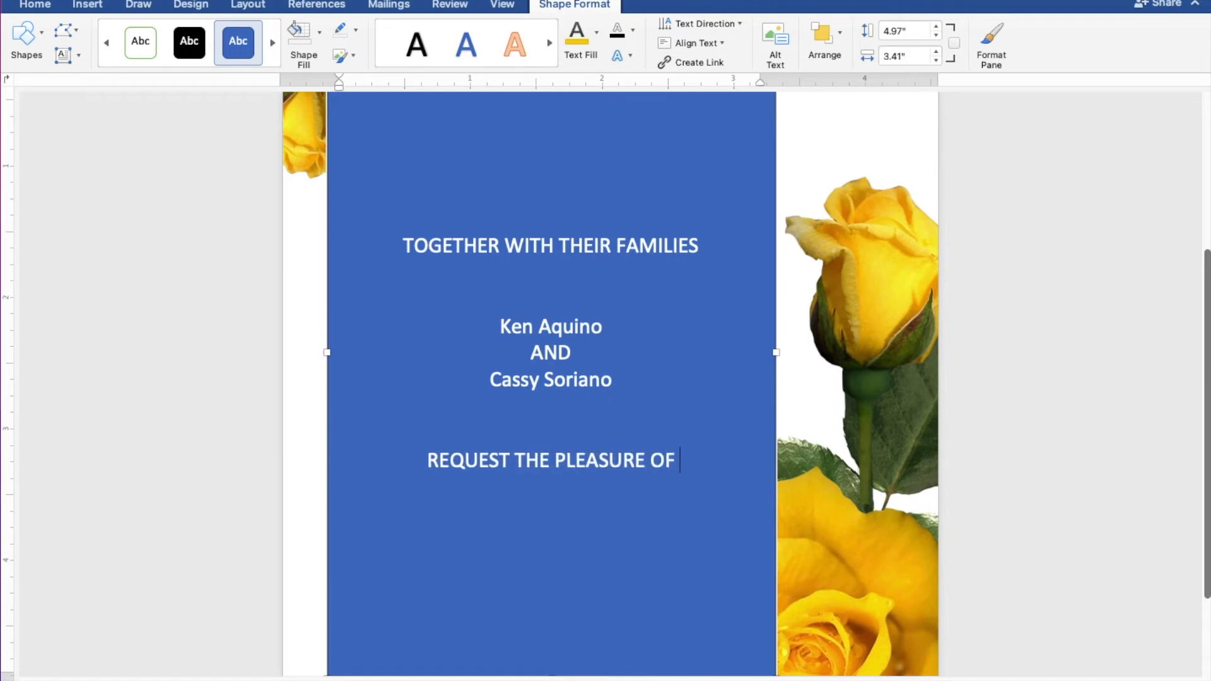
text(YOUR PRE)
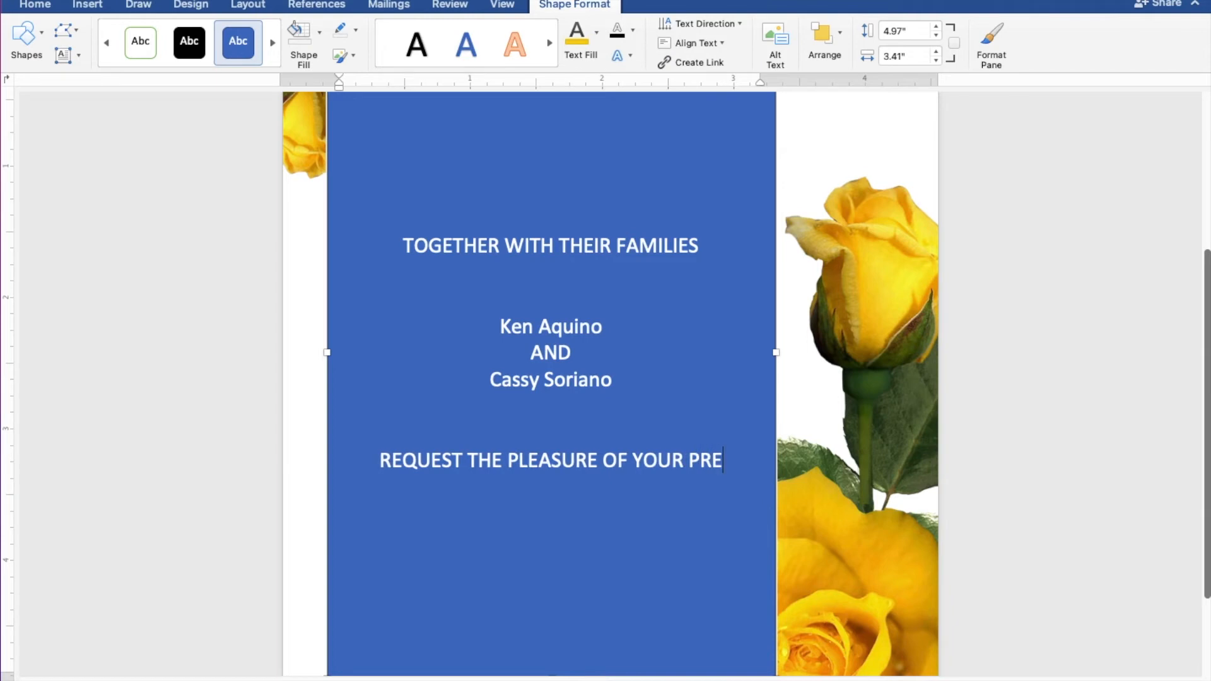
text(SENCE)
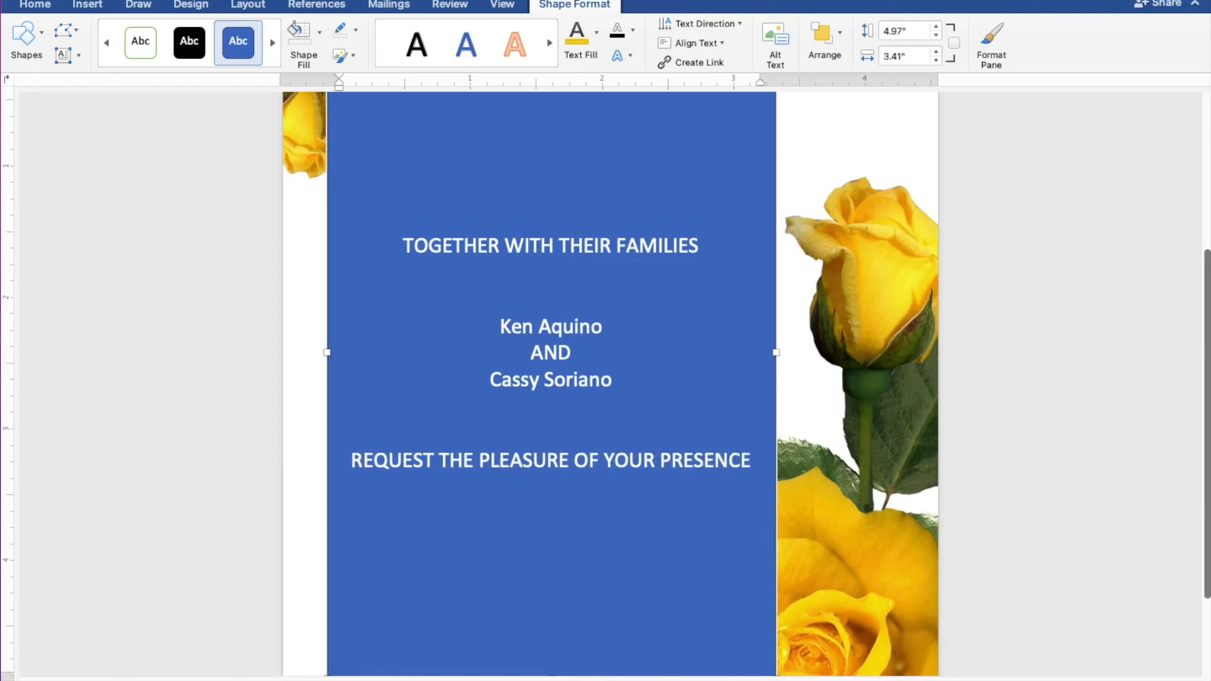
key(Return)
text(AS THE)
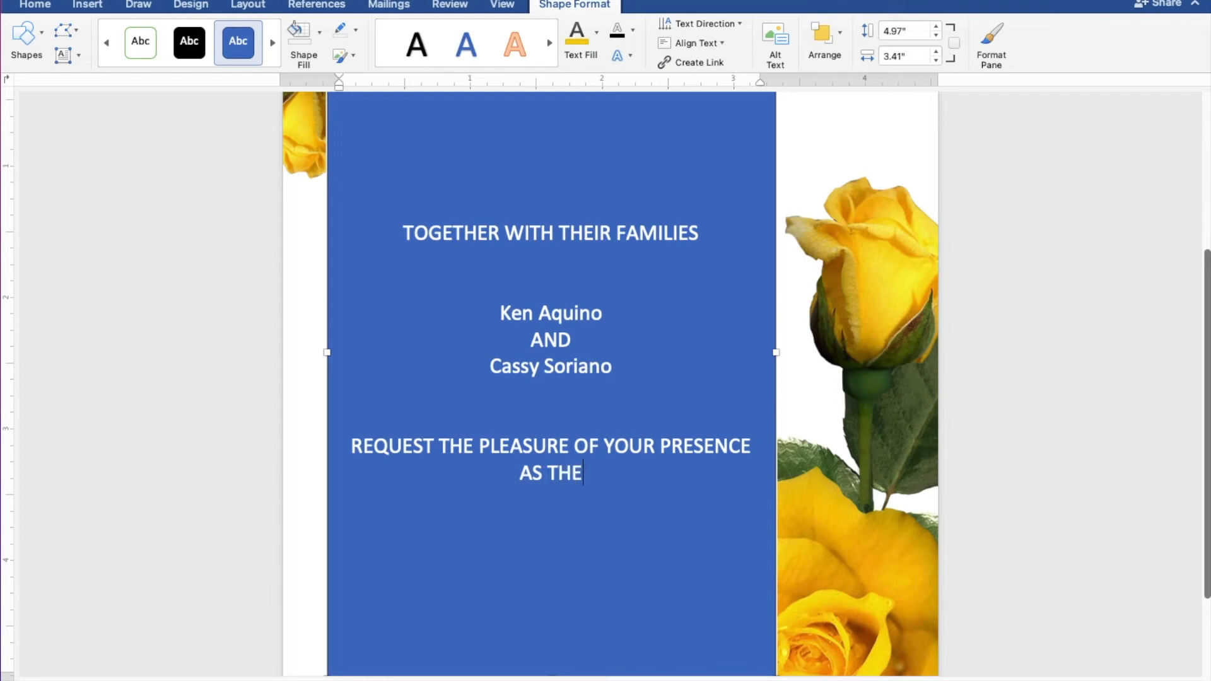
text(Y JOYFU)
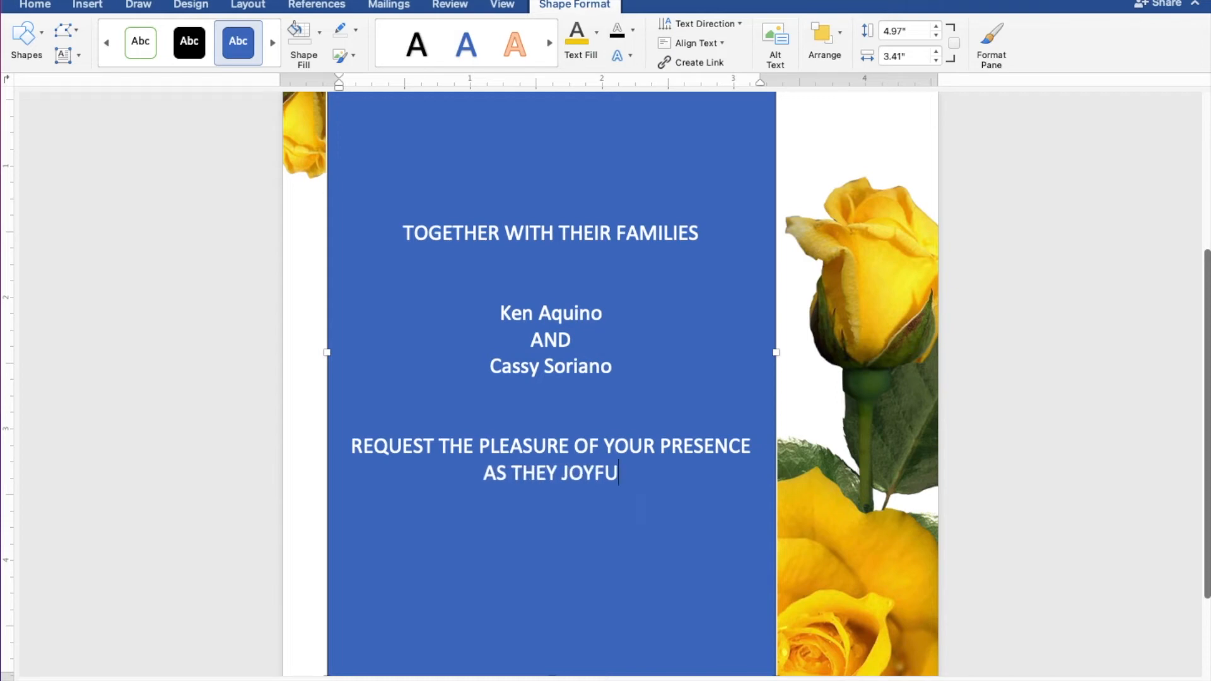
text(LLY UNTI)
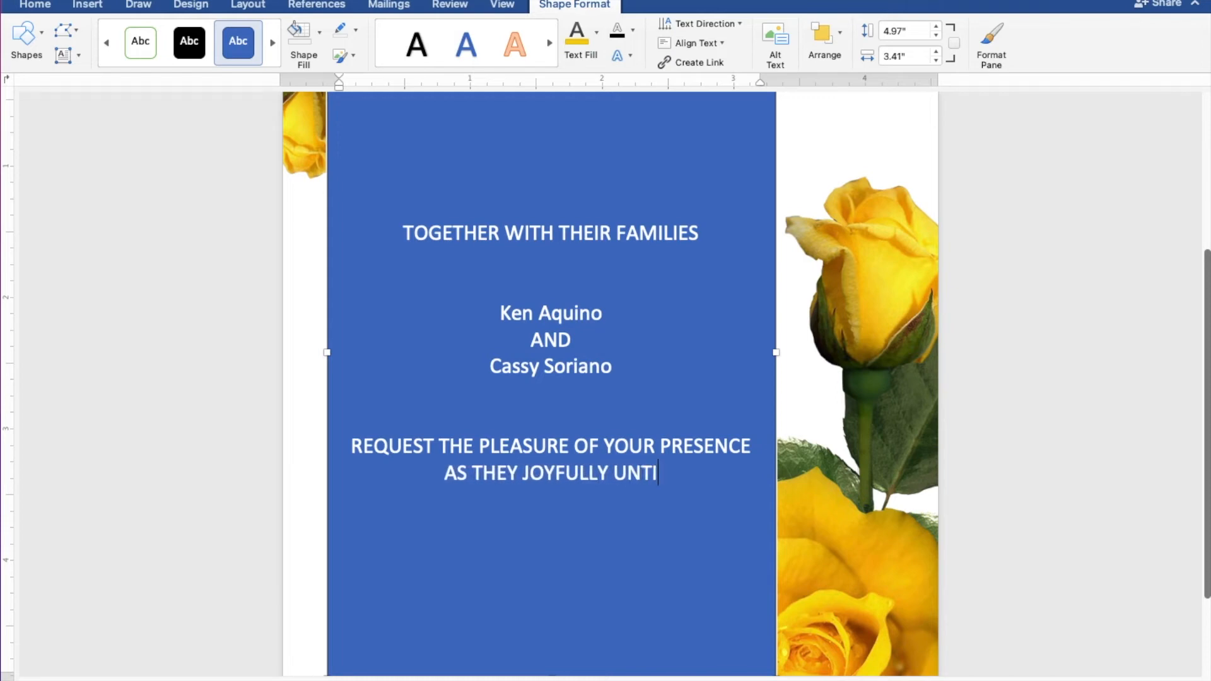
key(BackSpace)
key(BackSpace)
text(ITE)
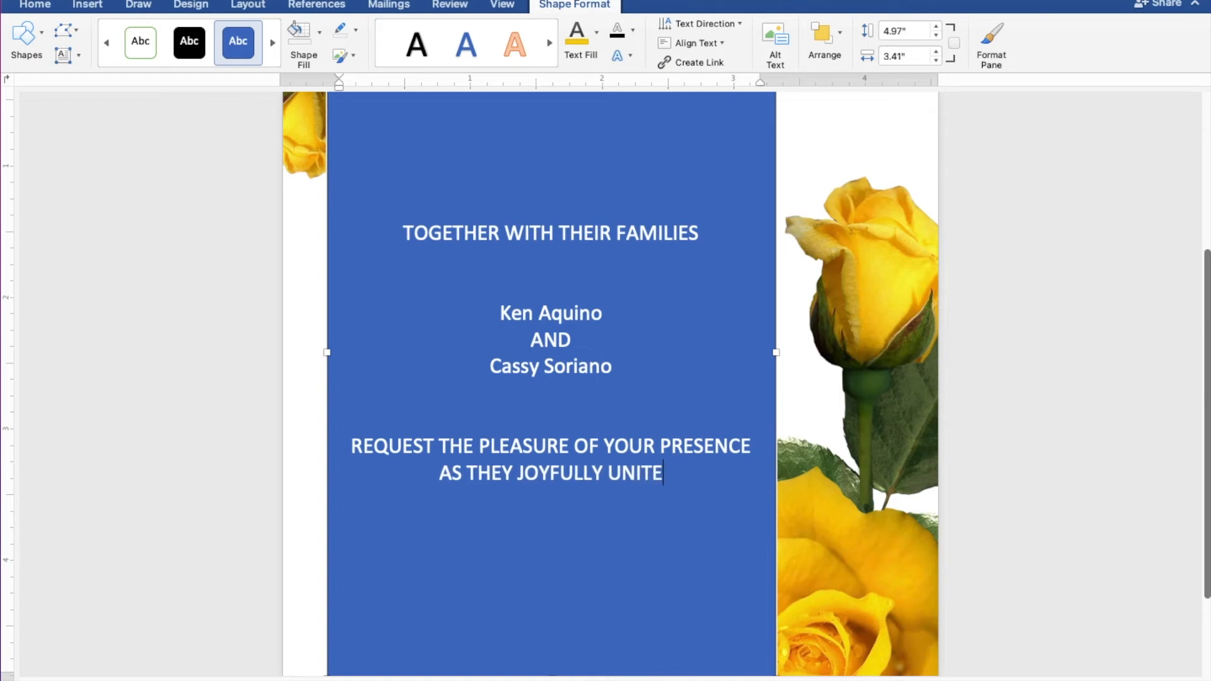
text( IN MARRIAGE)
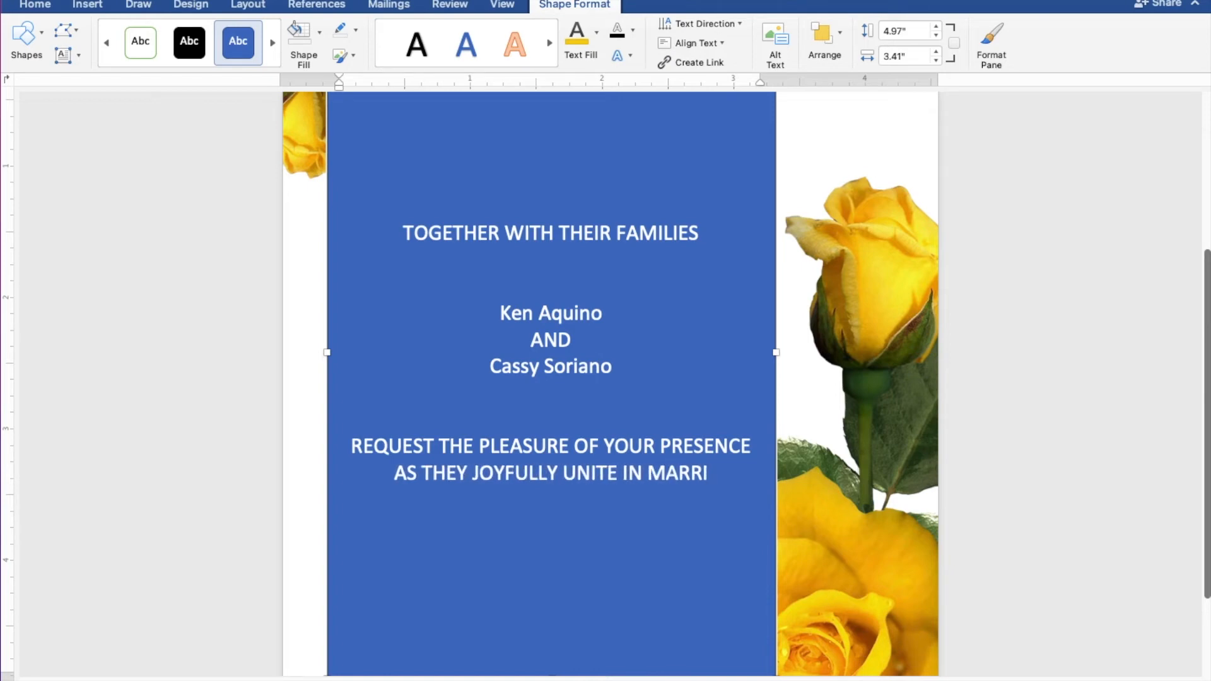
key(Return)
key(Return)
- Add the date SUNDAY JANUARY 30, 2022 and TEN O'CLOCK IN THE MORNING
text(SUNDAY)
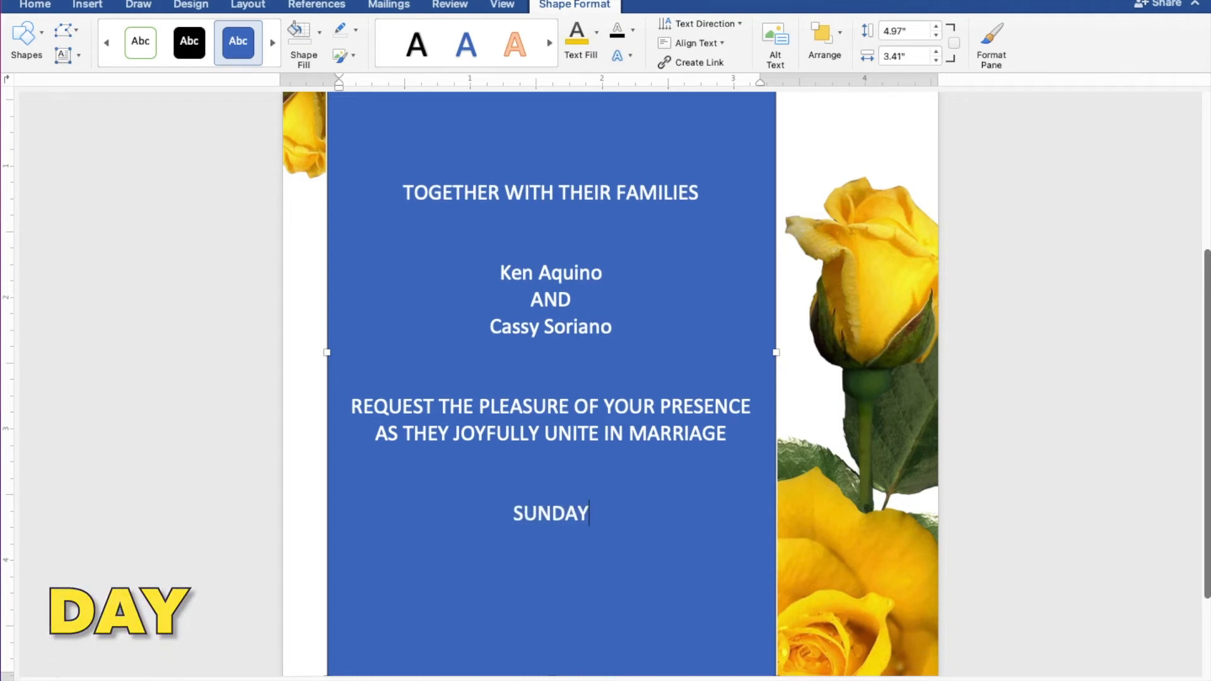
key(Return)
text(JAN)
text(URAY)
text(A)
key(Return)
text(30, 2022)
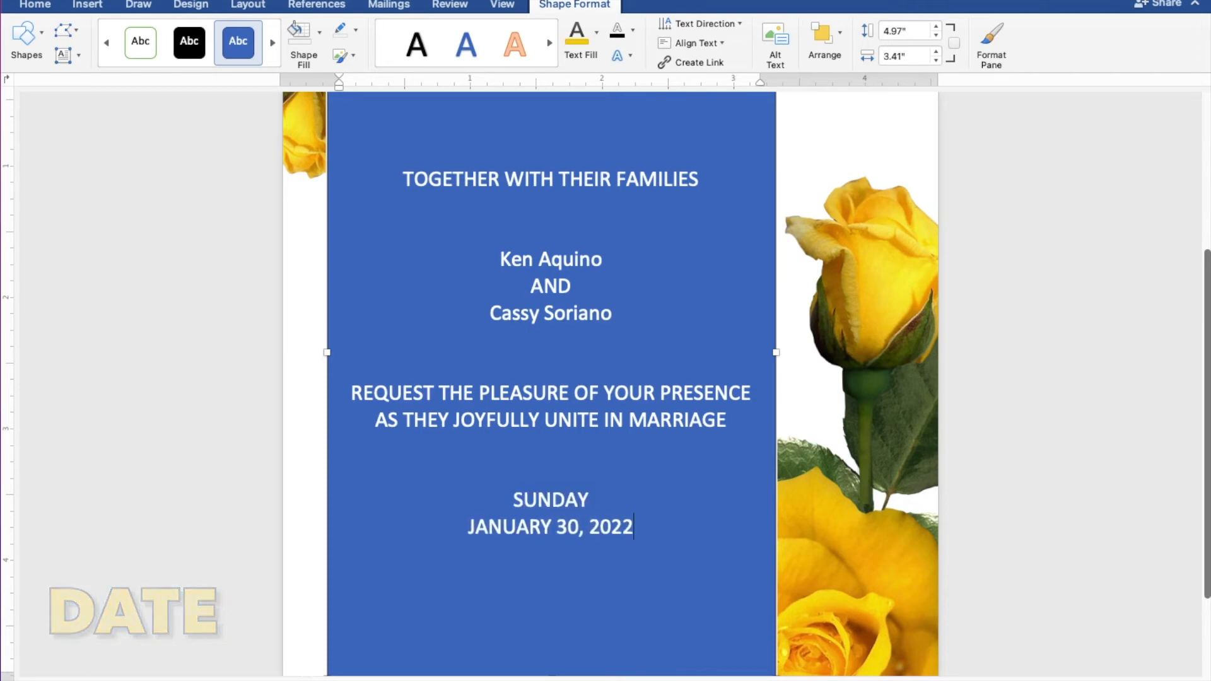
key(Return)
text(TE)
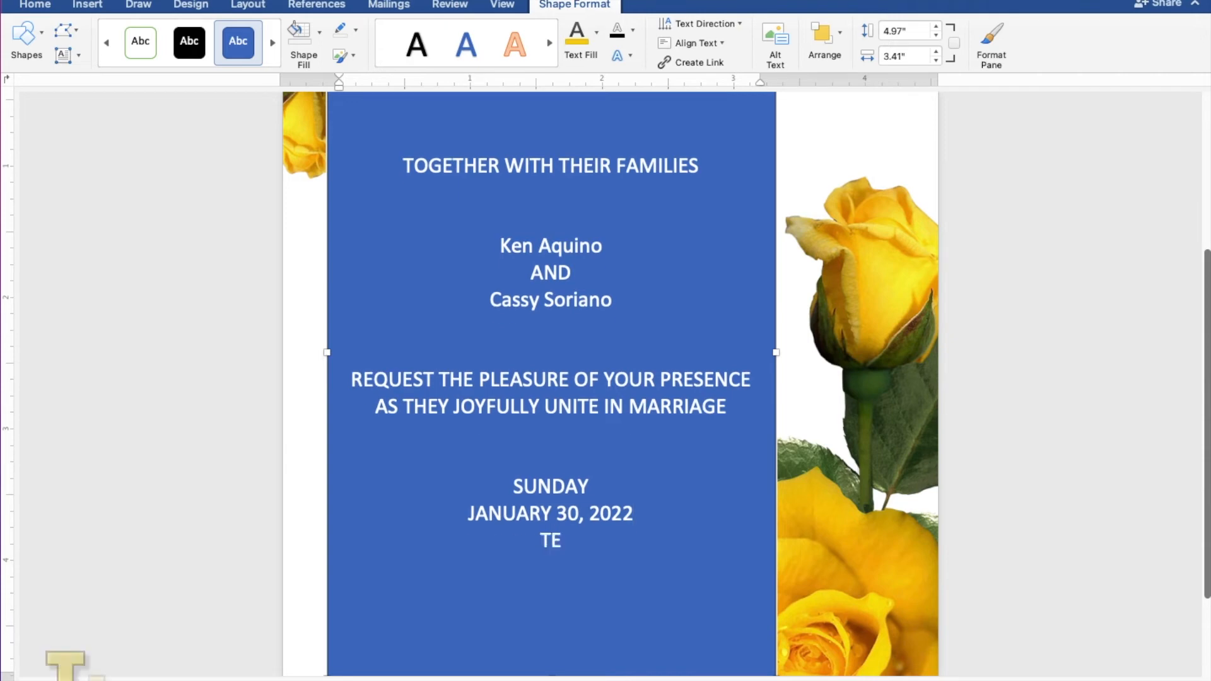
text(N O'CLOCK I)
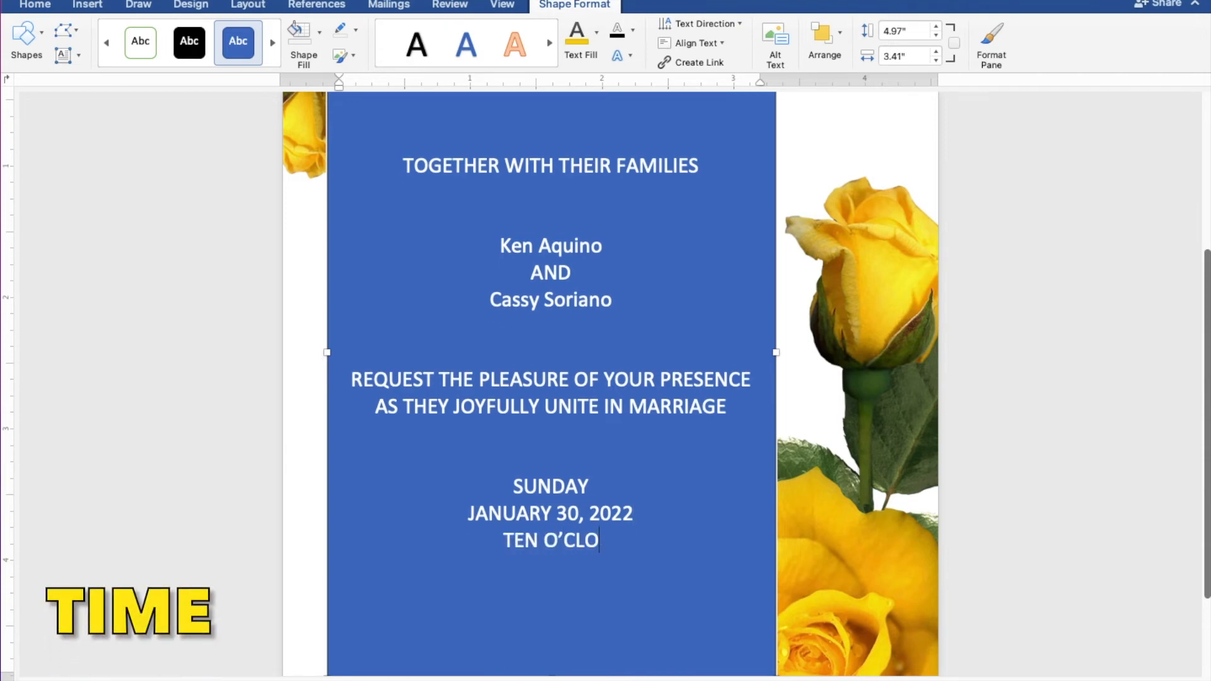
text(N )
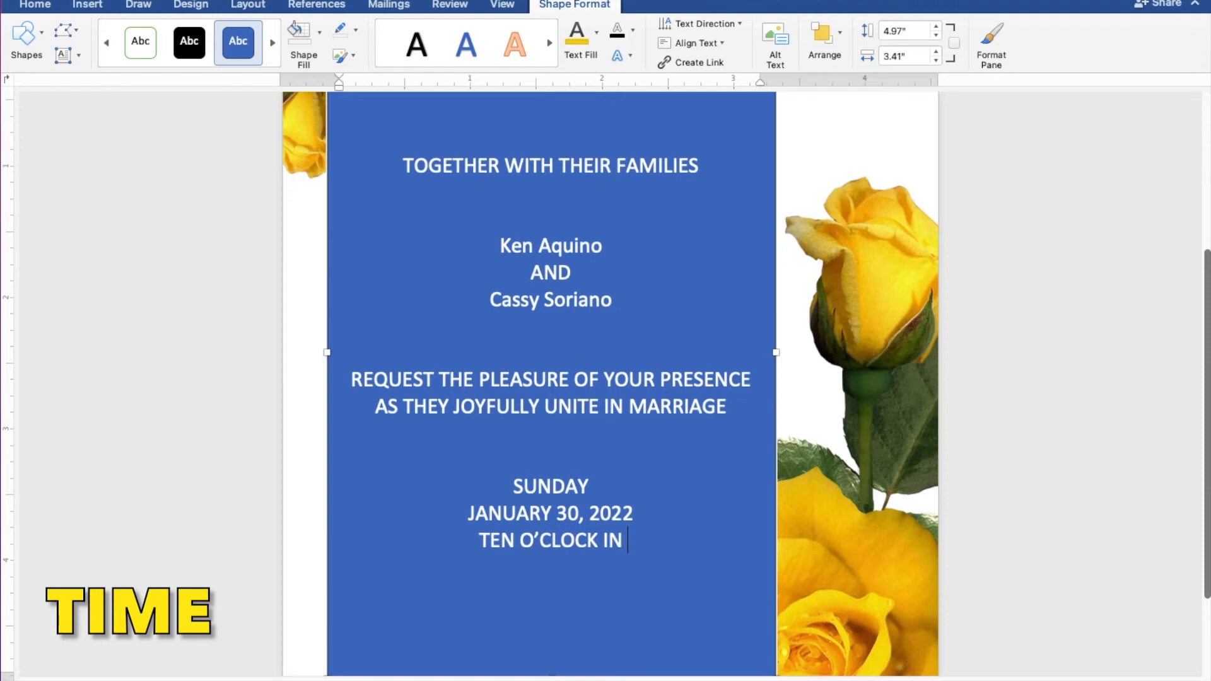
text(THE MORNING)
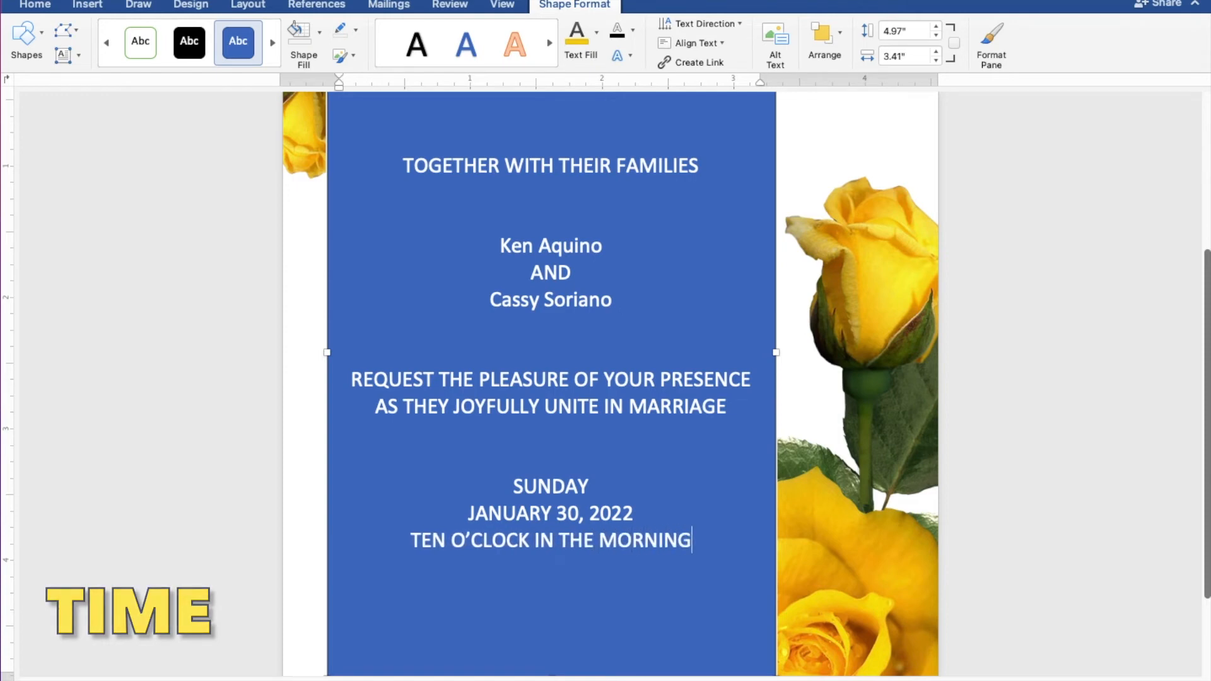
key(Return)
- Add ST. THOMAS AQUINAS PARISH CHURCH, MANGALDAN PANGASINAN, and RECEPTION TO FOLLOW
text(ST. THO)
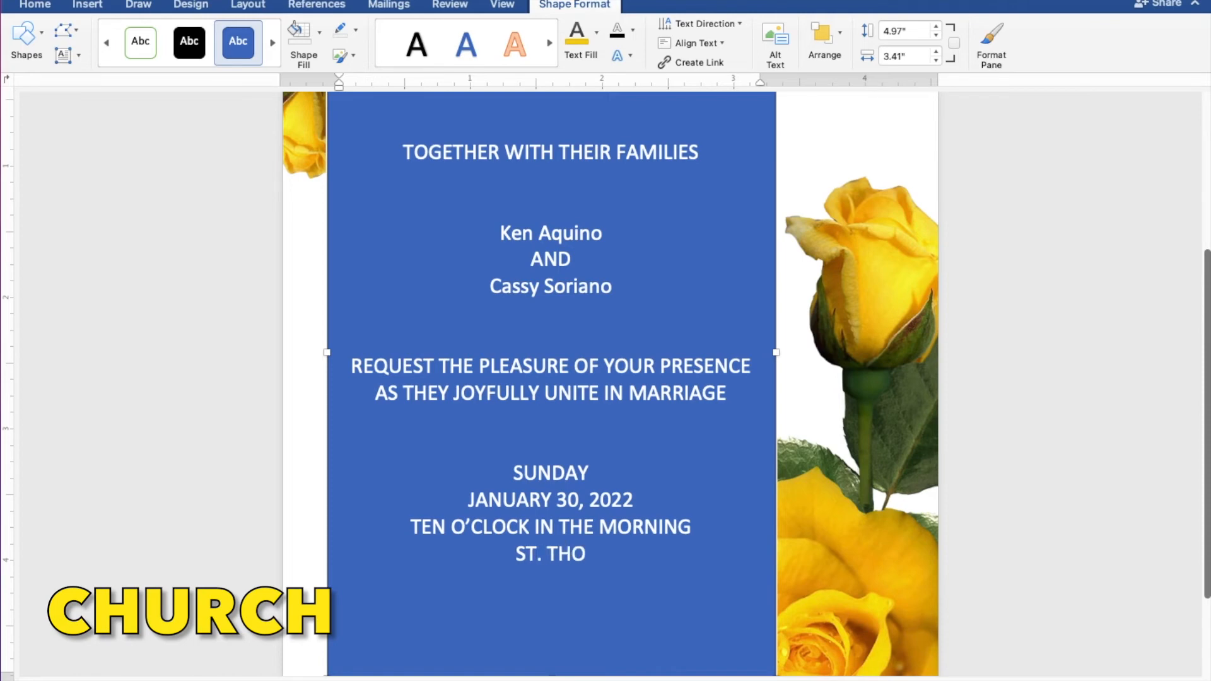
text(MAS AQUINAS PARISH C)
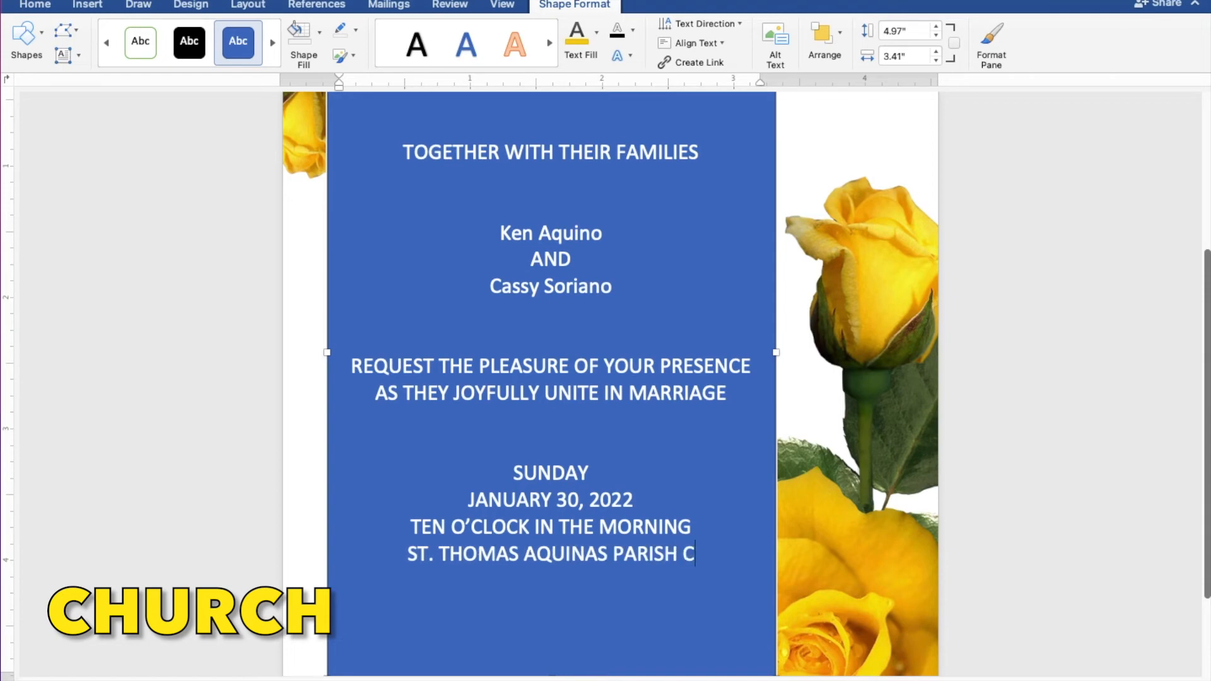
text(HURCH)
key(Return)
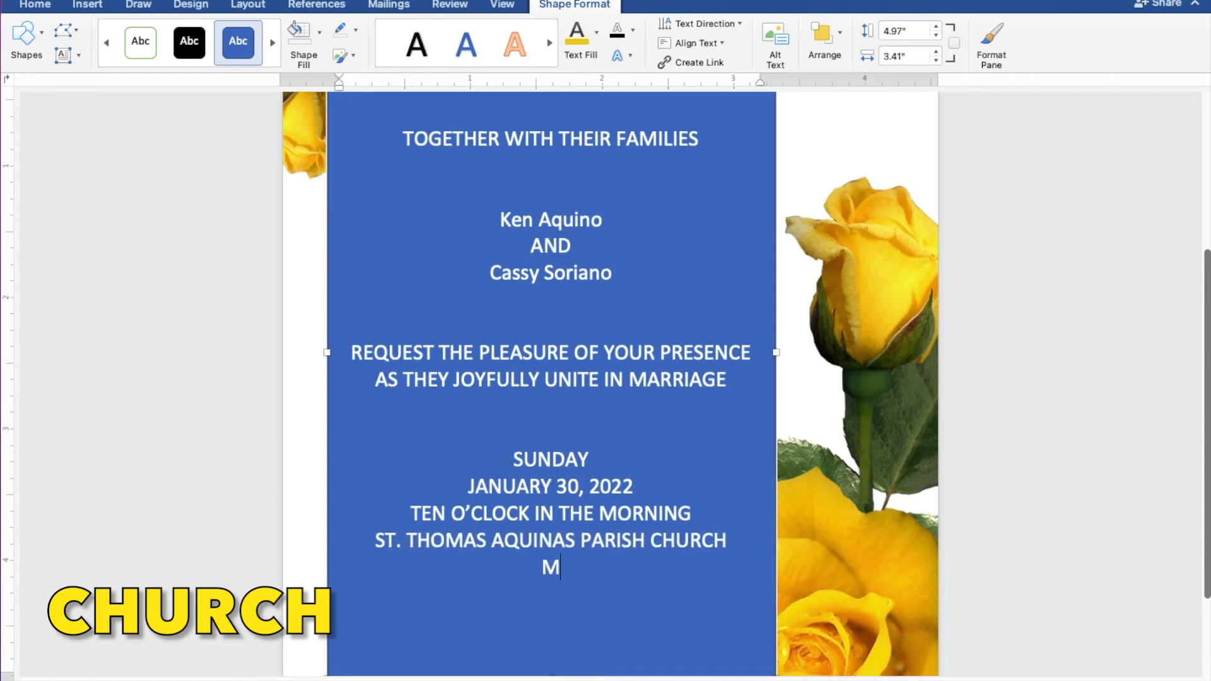
text(MANGALDA)
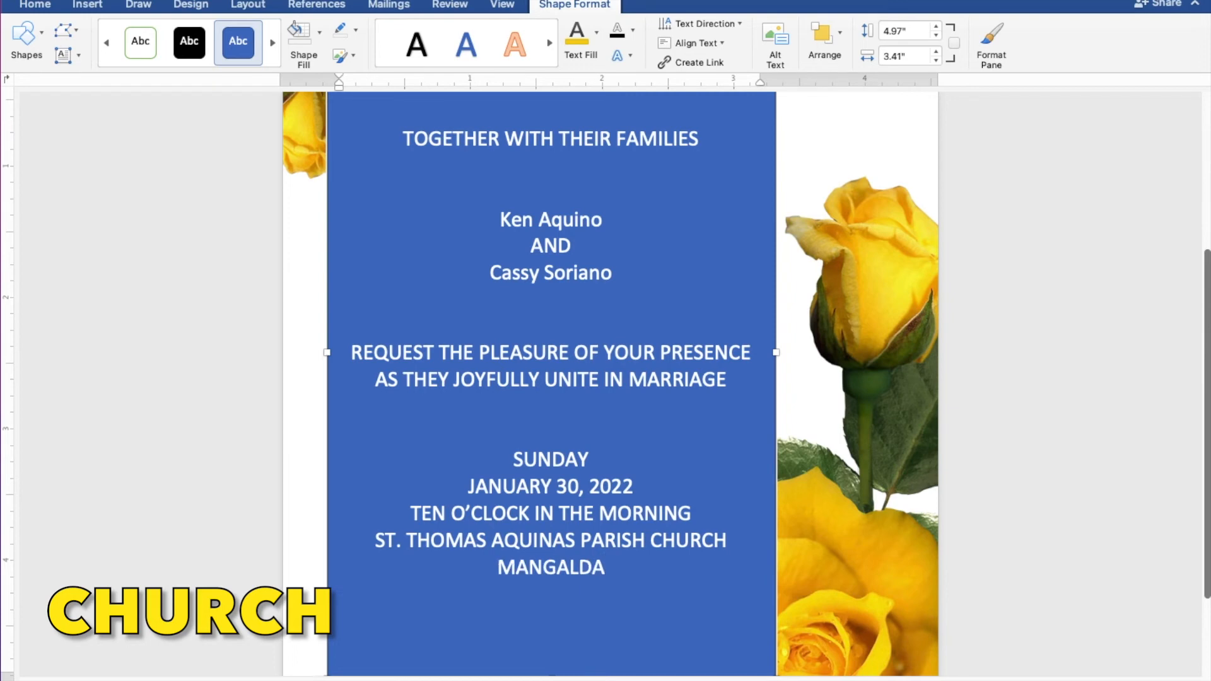
text(N PANGASINAN)
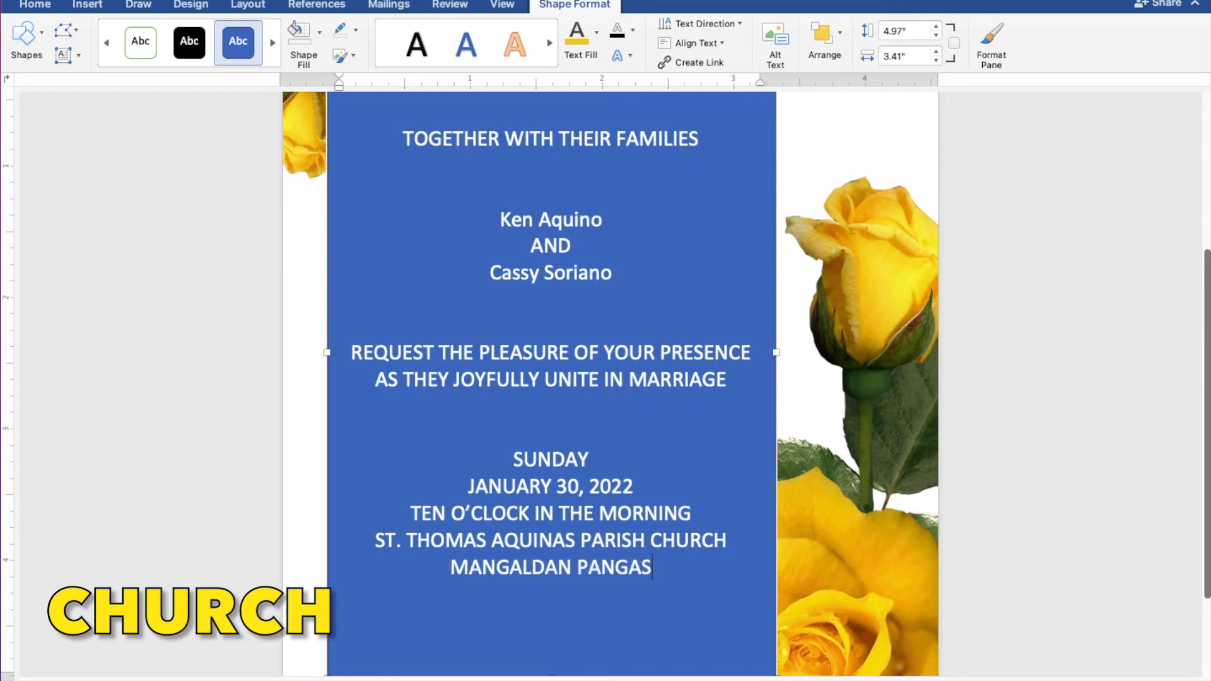
key(Return)
key(Return)
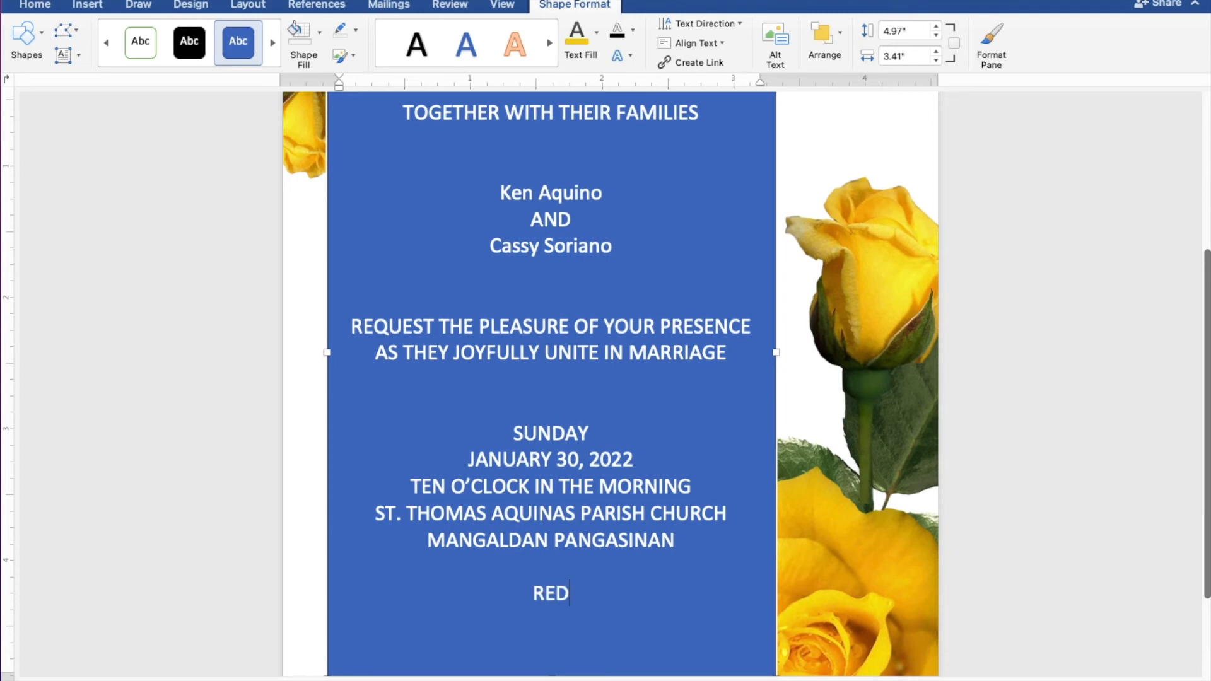
text(RECEPTION TO)
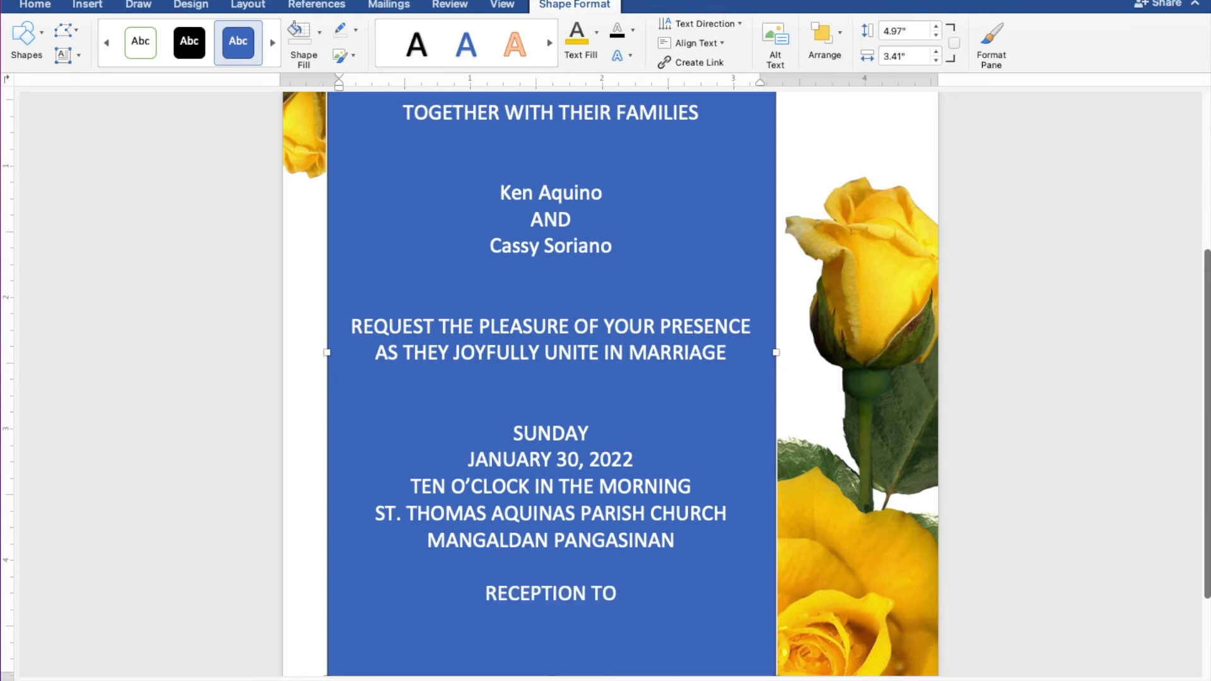
text( FOLLOW)
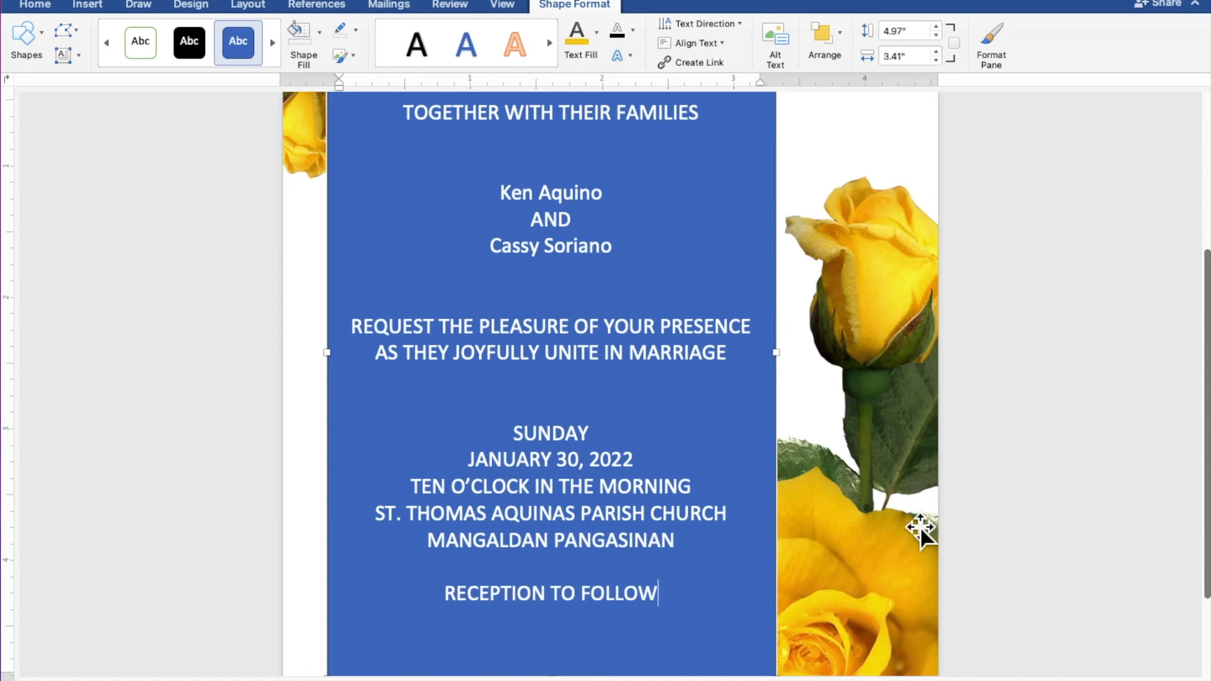
- Select all the invitation text and remove the box's fill and outline
drag(693, 602, 398, 122)
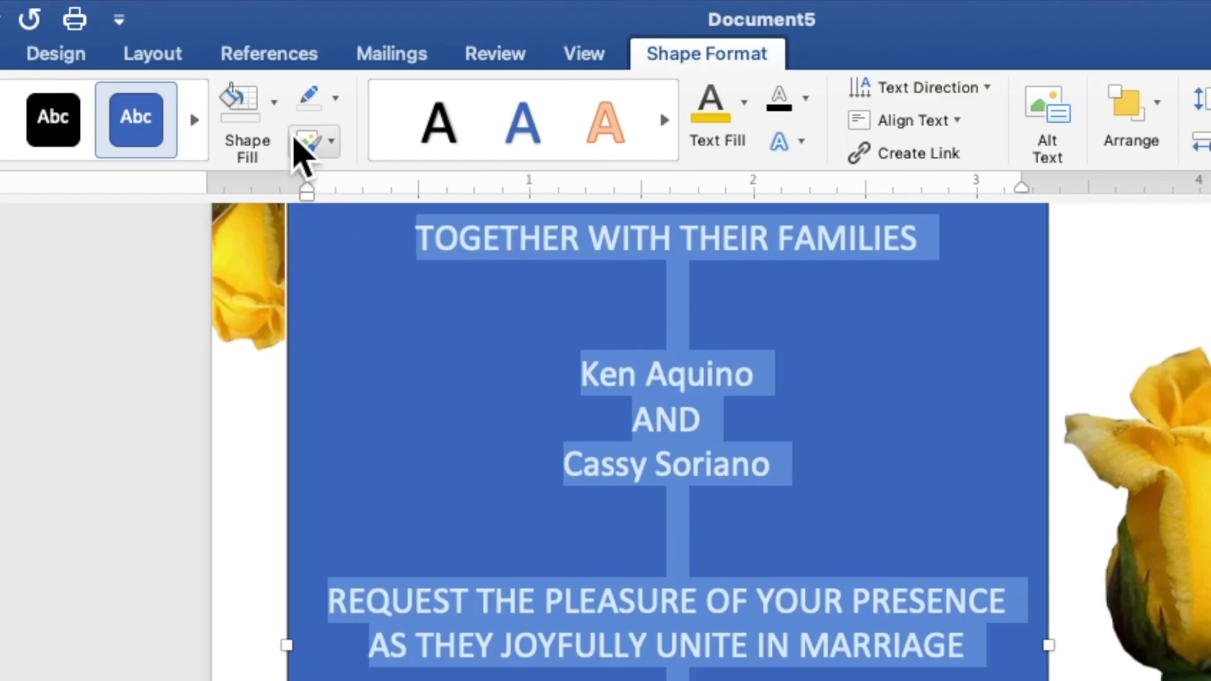
click(319, 31)
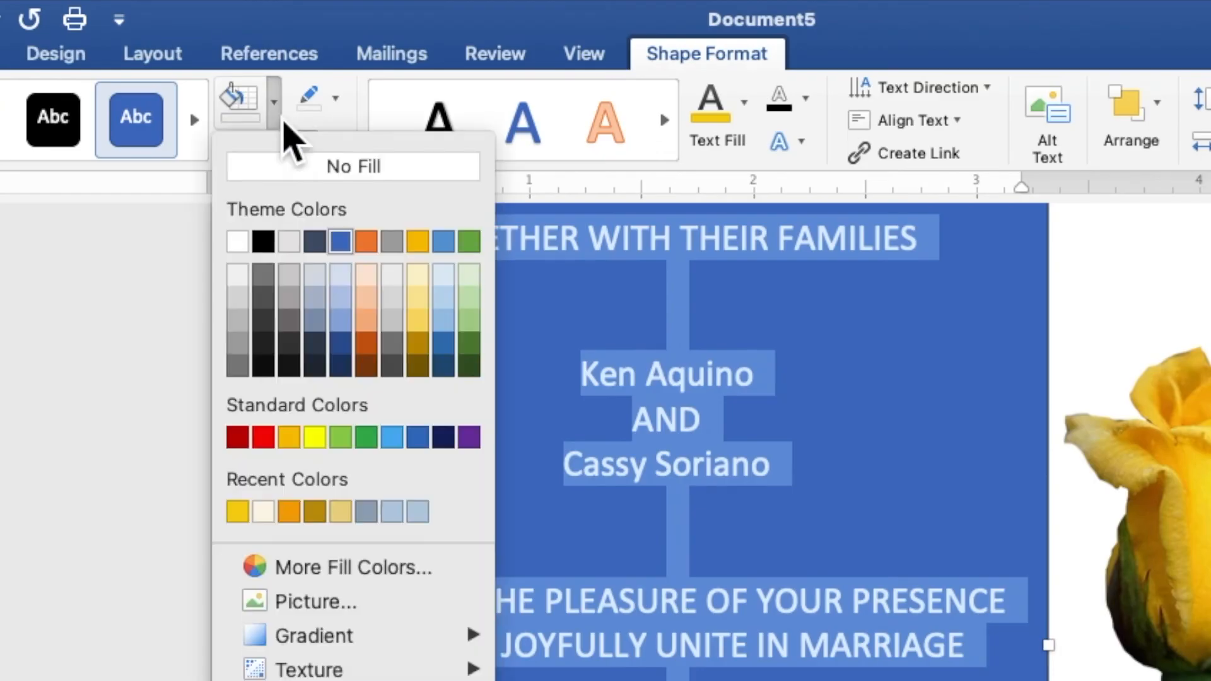
click(296, 168)
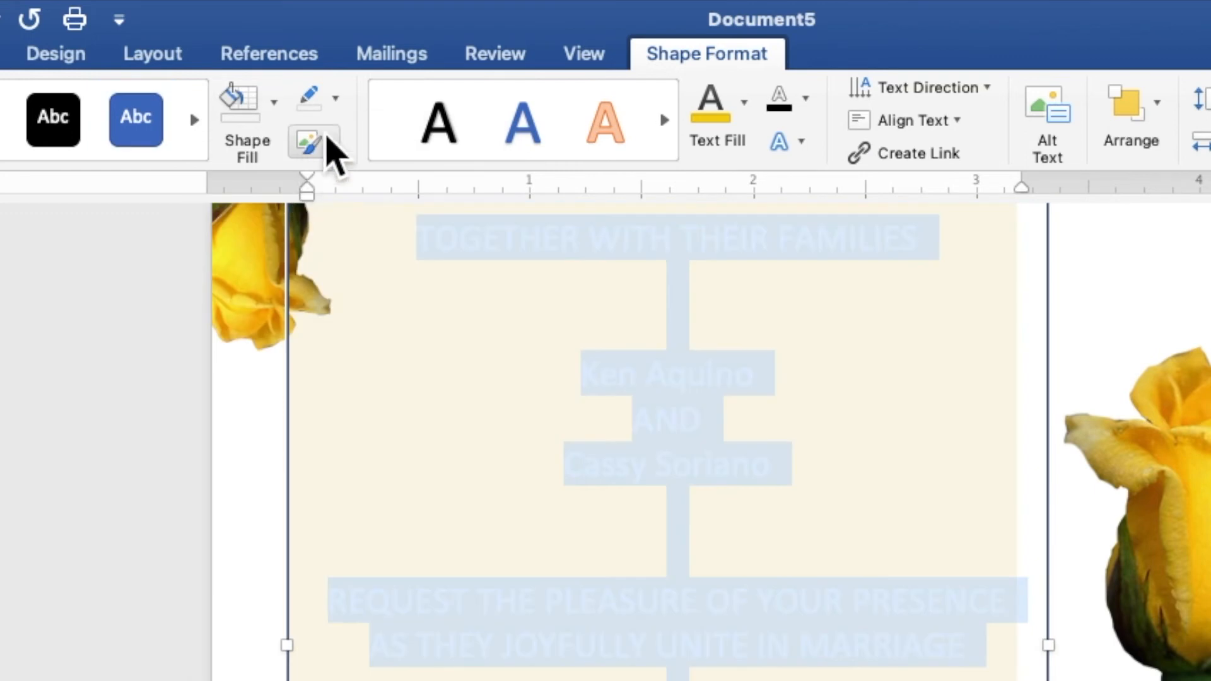
click(335, 106)
click(348, 158)
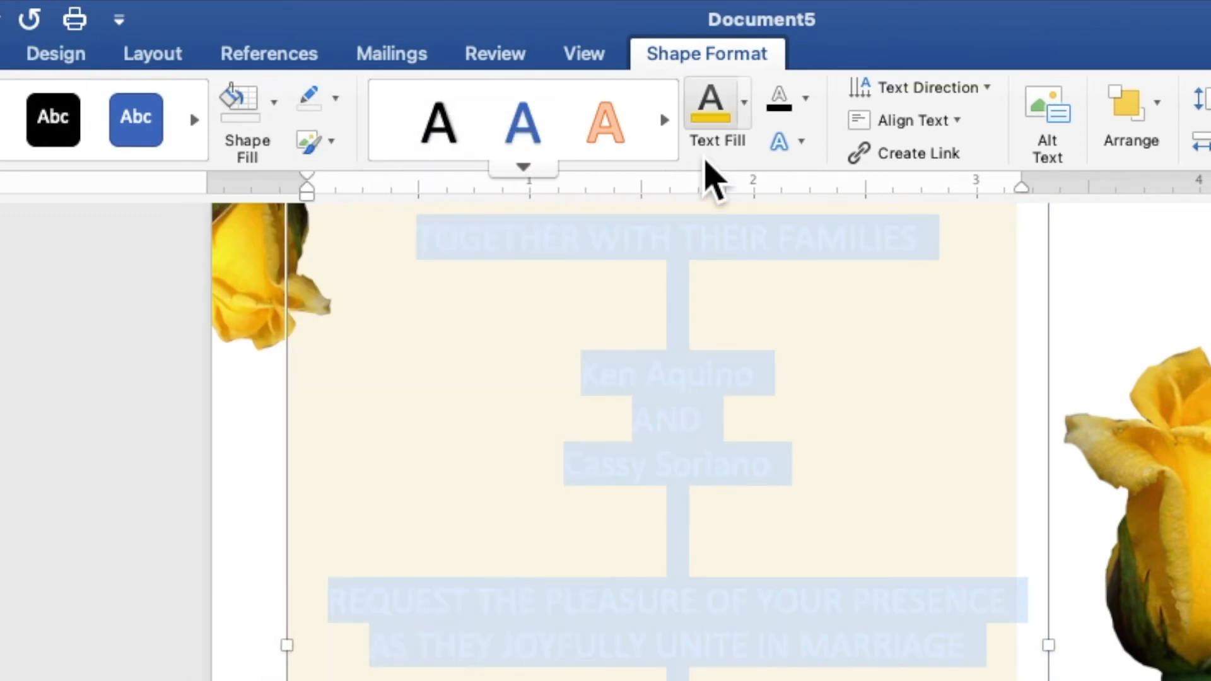
- Color the text gold and set it in Times New Roman at size 9
click(745, 113)
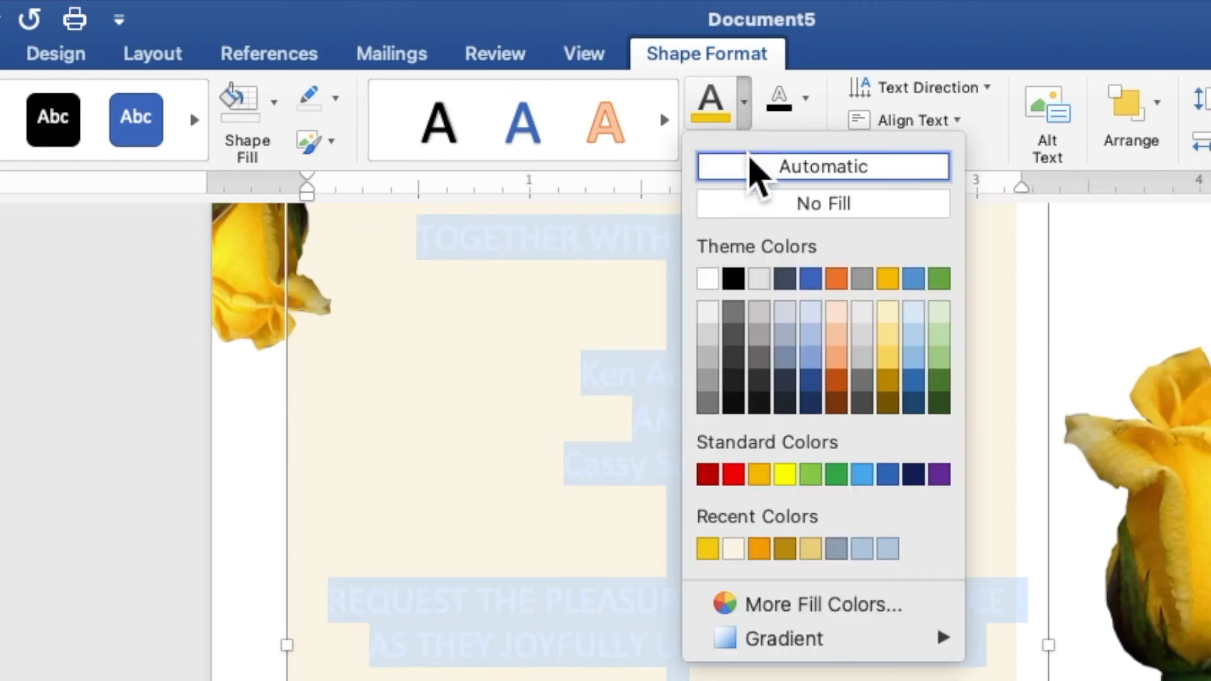
click(716, 555)
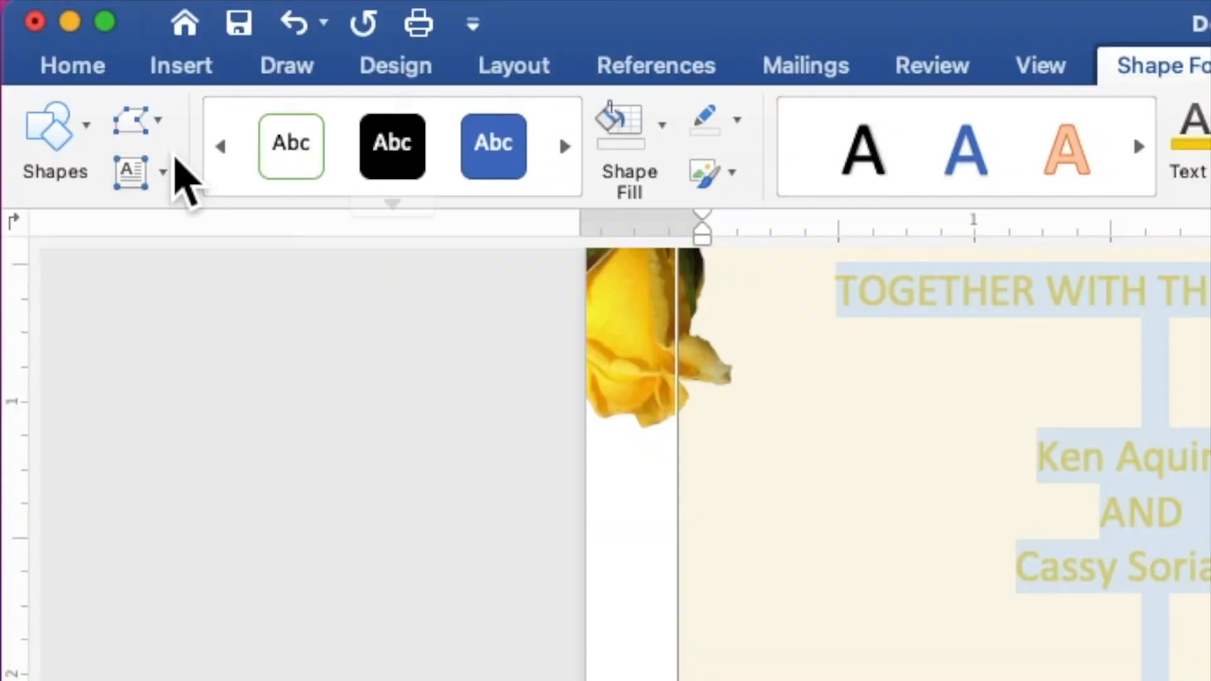
click(48, 11)
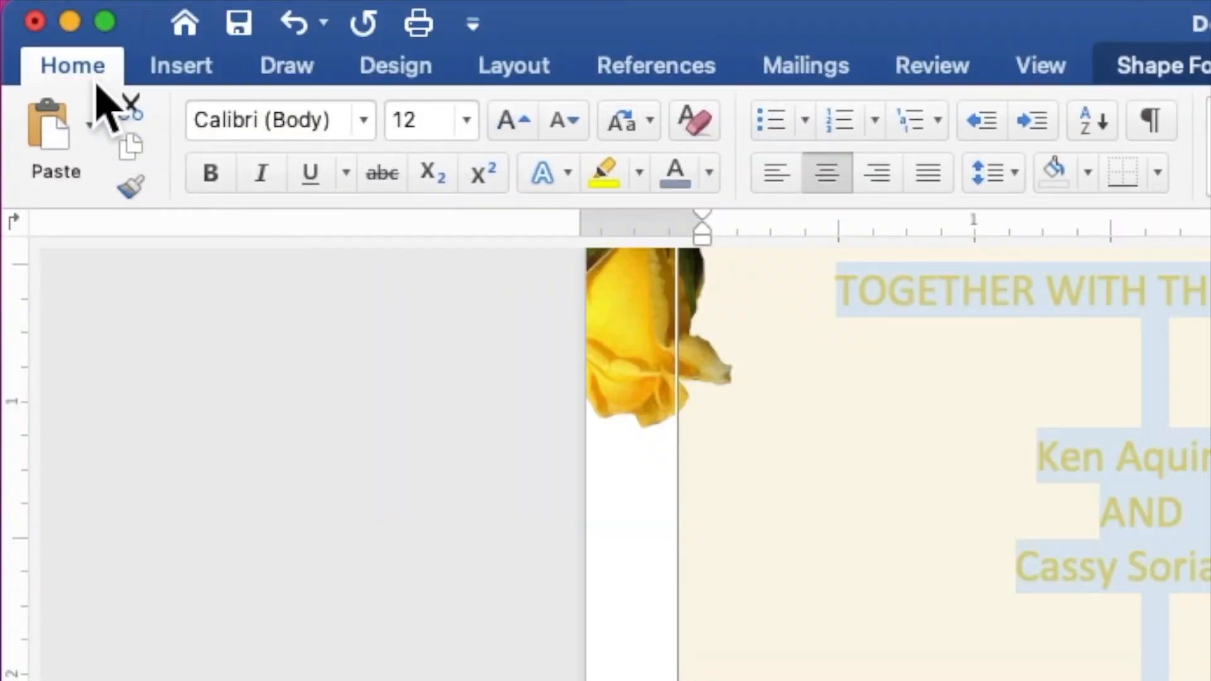
click(366, 123)
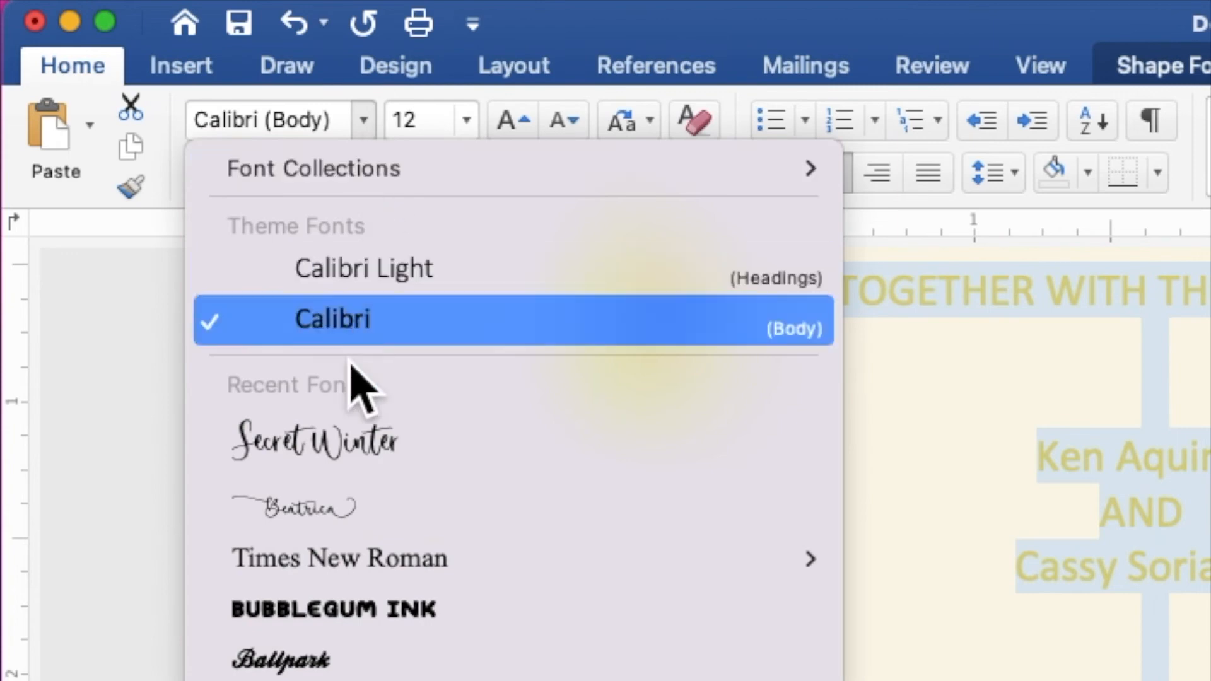
click(319, 561)
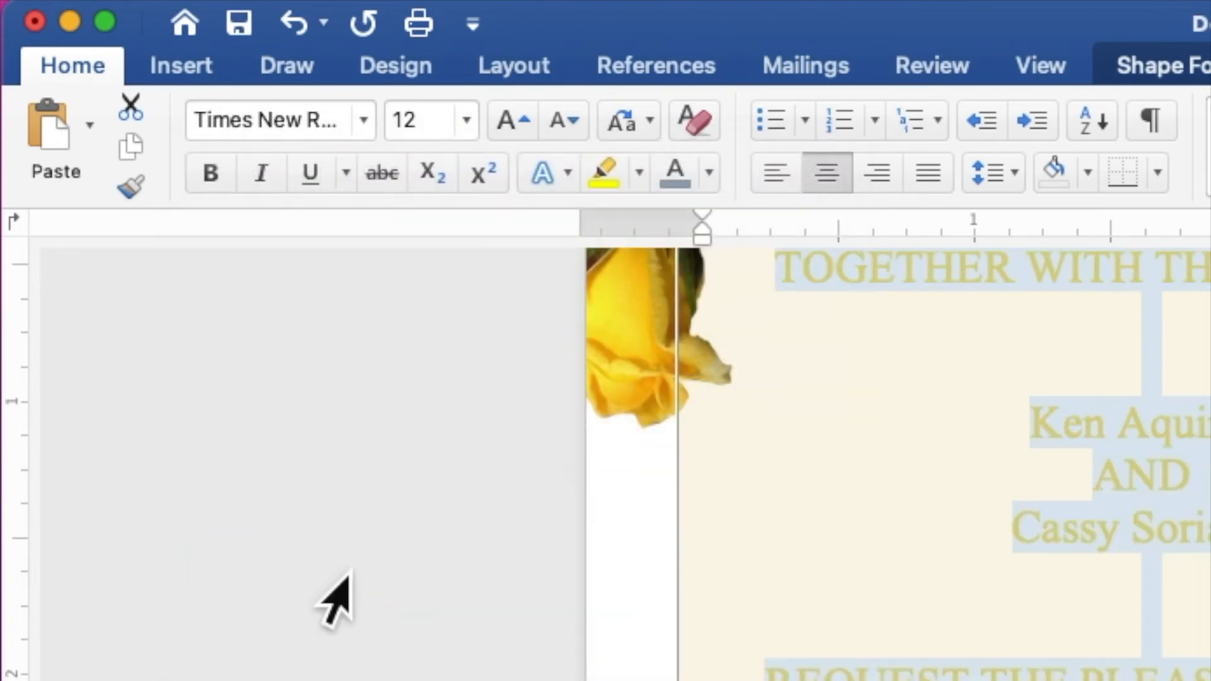
click(410, 121)
text(9)
key(Return)
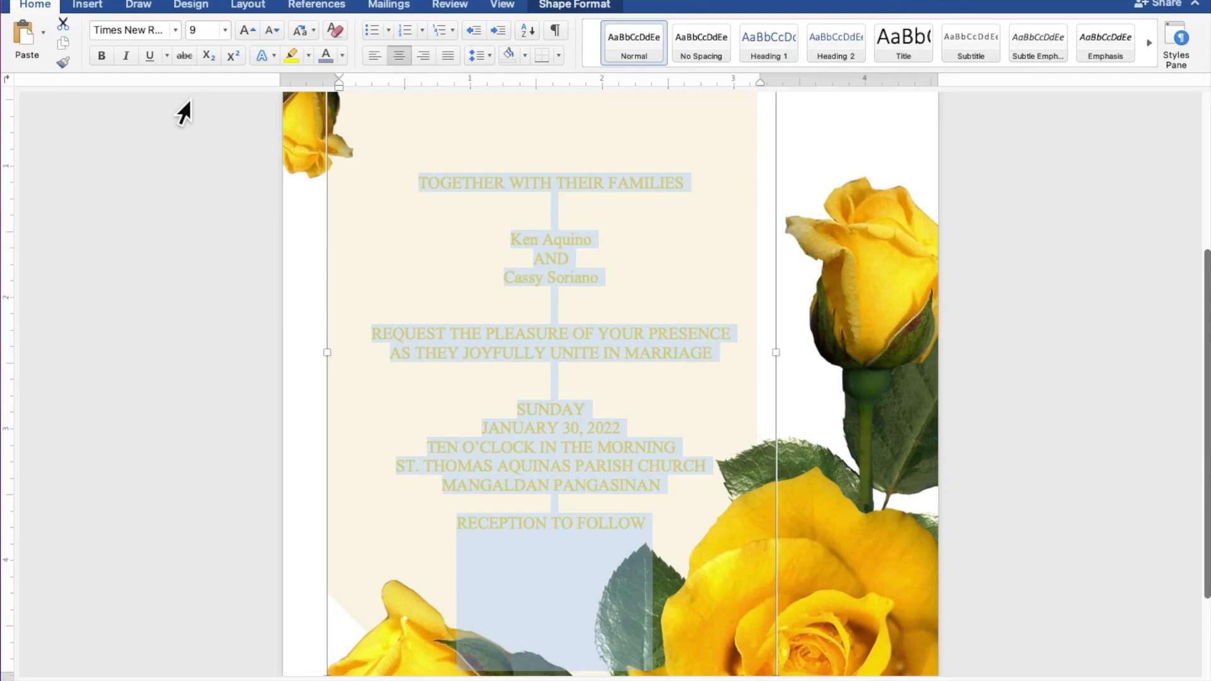
- Set the first of the couple's names in Secret Winter script at size 25
drag(610, 248, 533, 246)
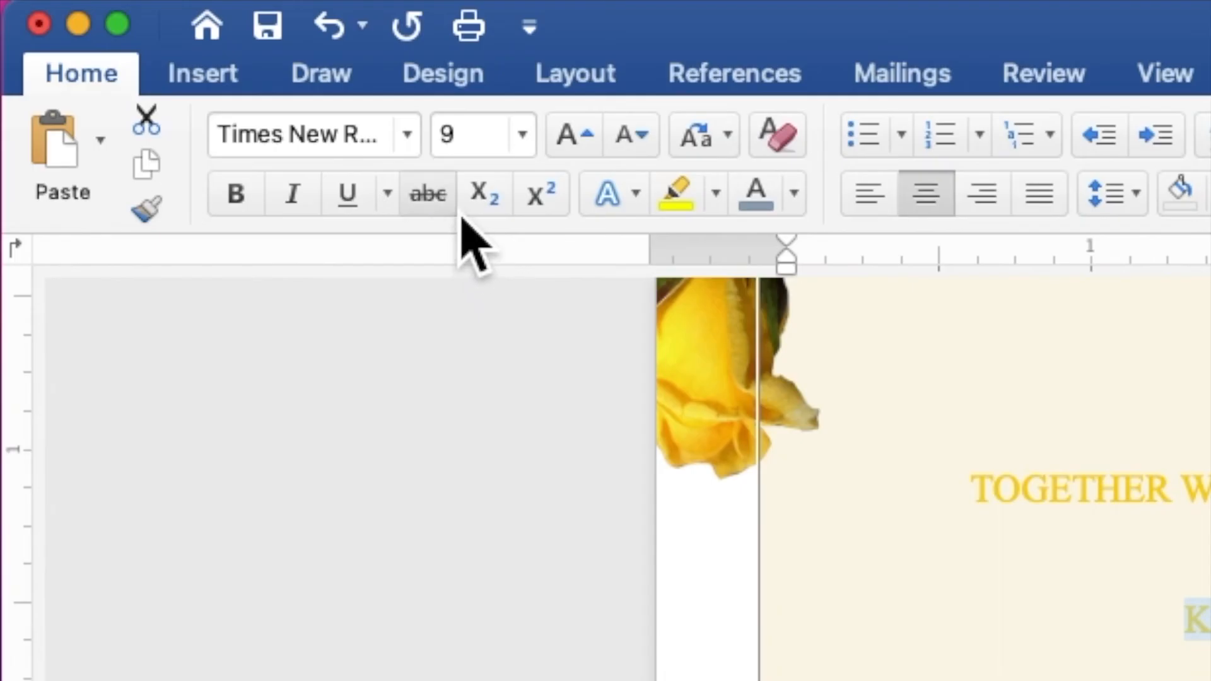
click(410, 146)
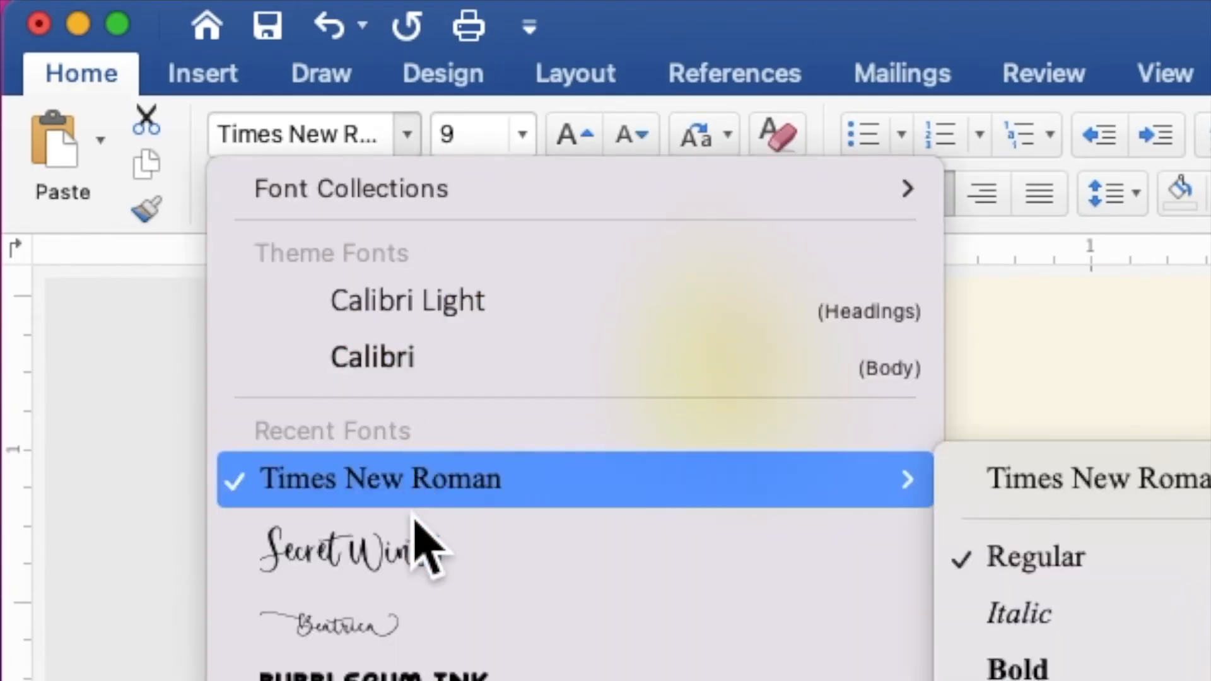
click(413, 554)
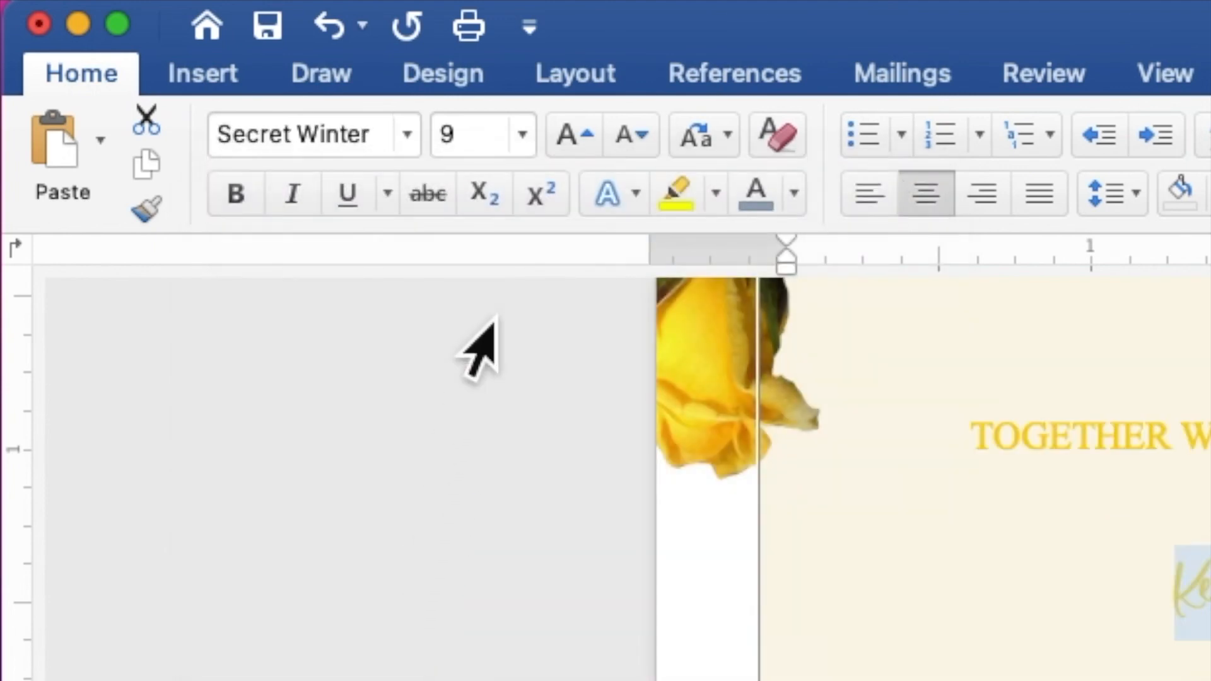
click(463, 139)
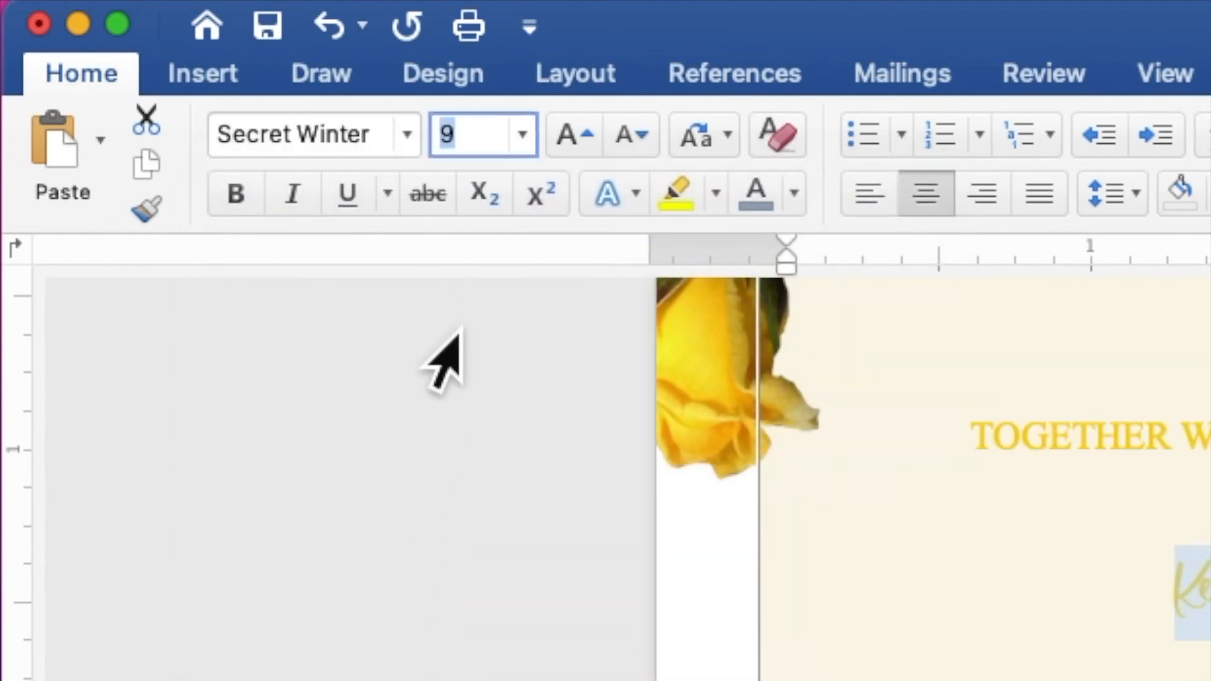
text(25)
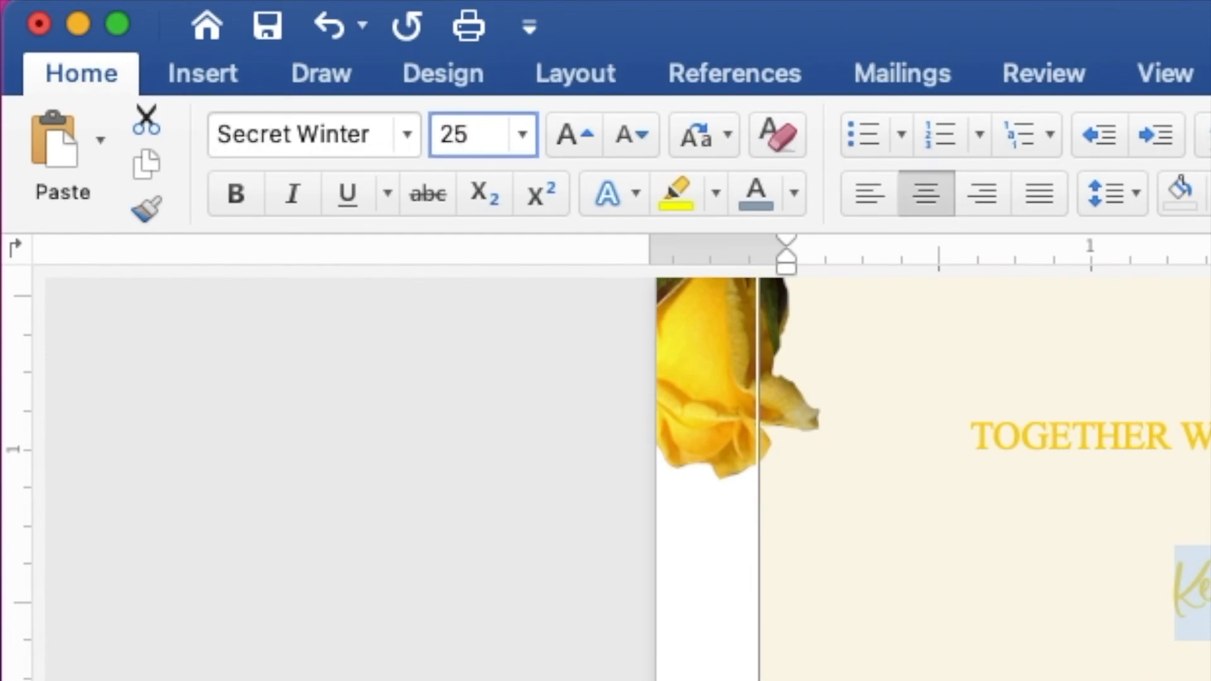
key(Return)
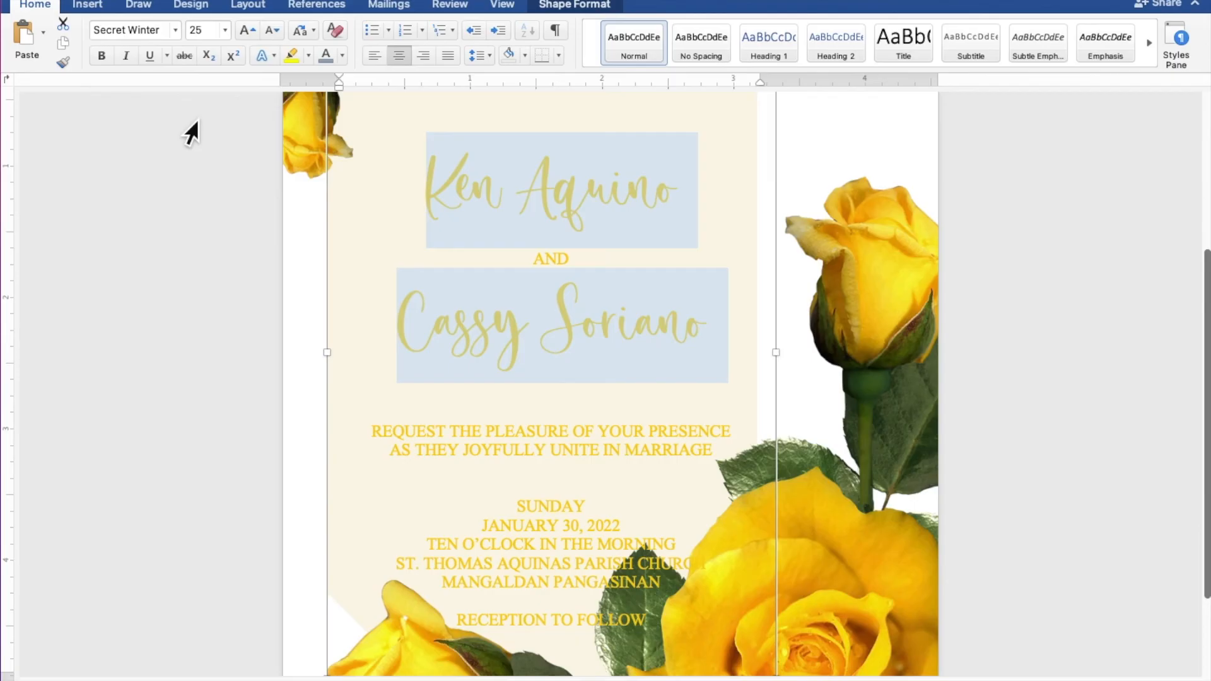
- Move the wording text box up and left on the cream panel
scroll(198, 121, down, 5)
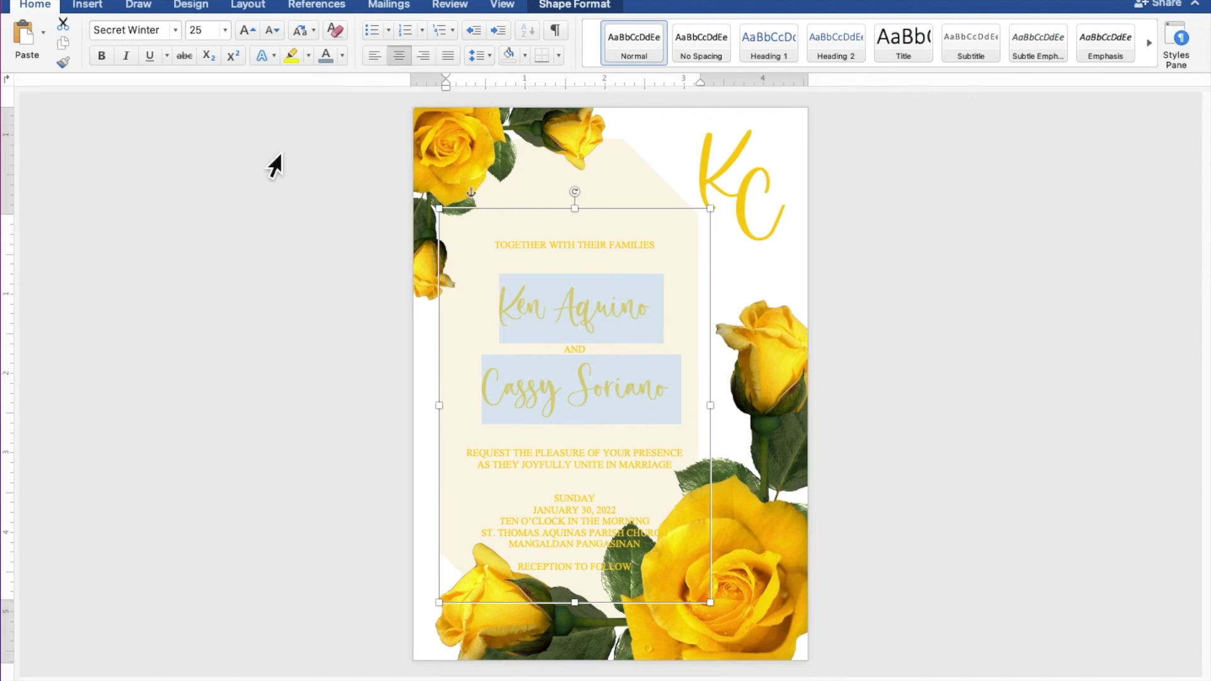
drag(611, 217, 607, 169)
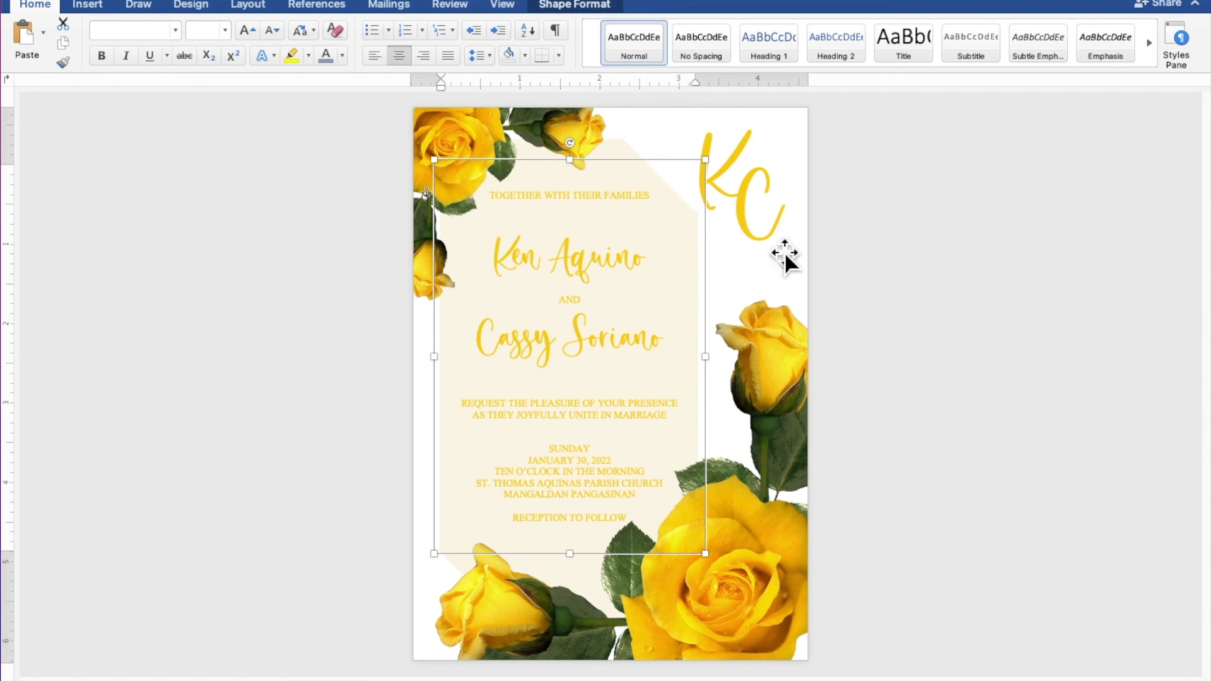
click(1133, 314)
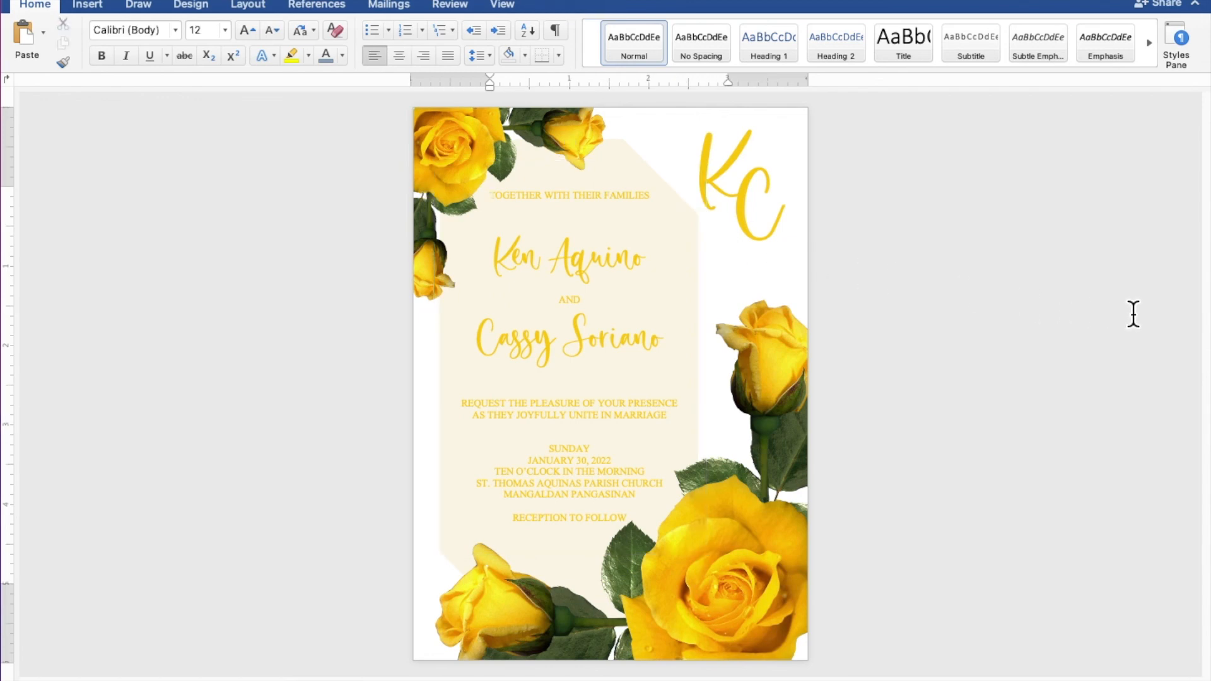